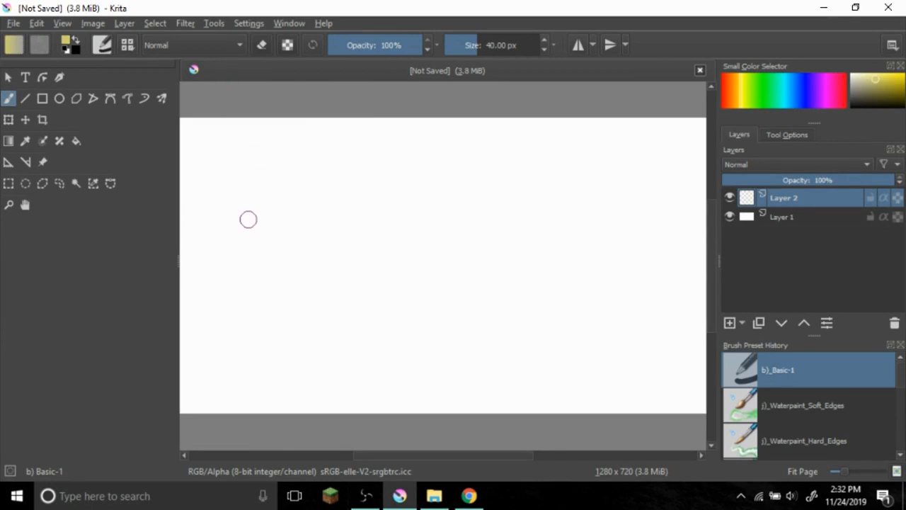
# Display the Animation docker and bring the Toolbox back to the front of its docker group
pyautogui.click(248, 23)
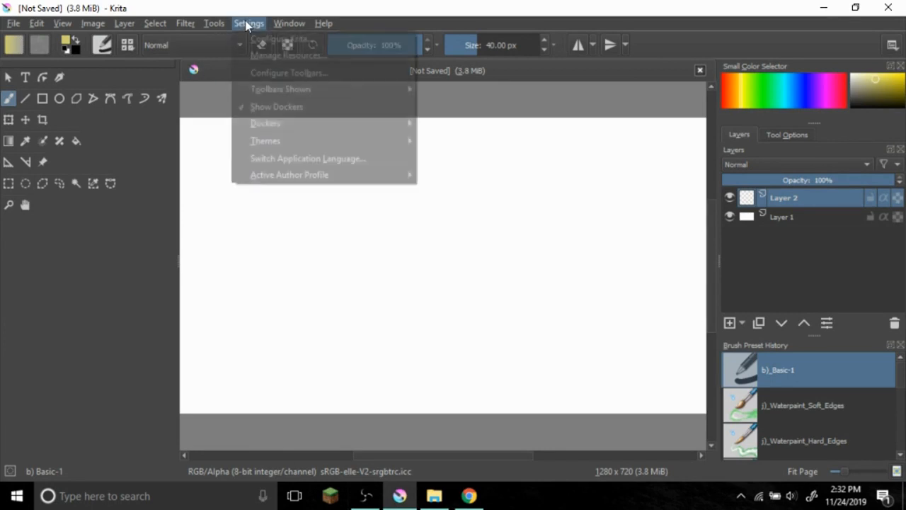
pyautogui.moveTo(244, 128)
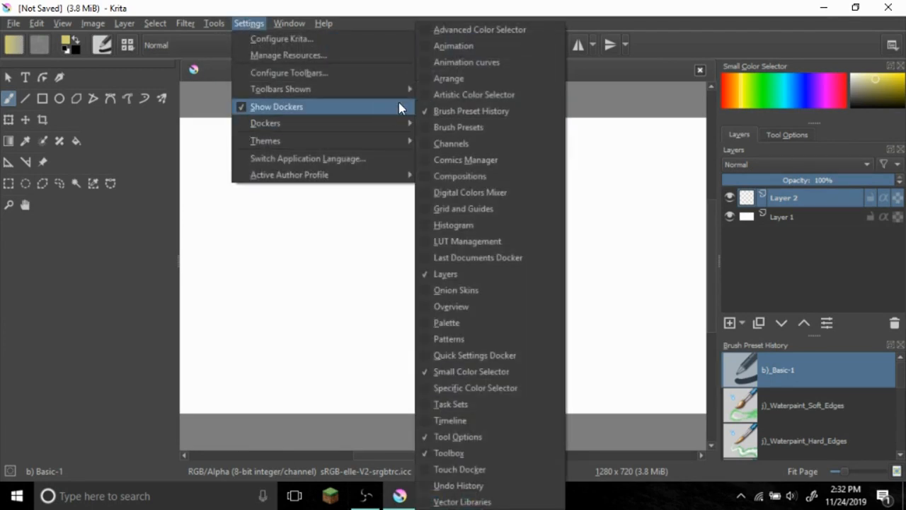
pyautogui.click(454, 46)
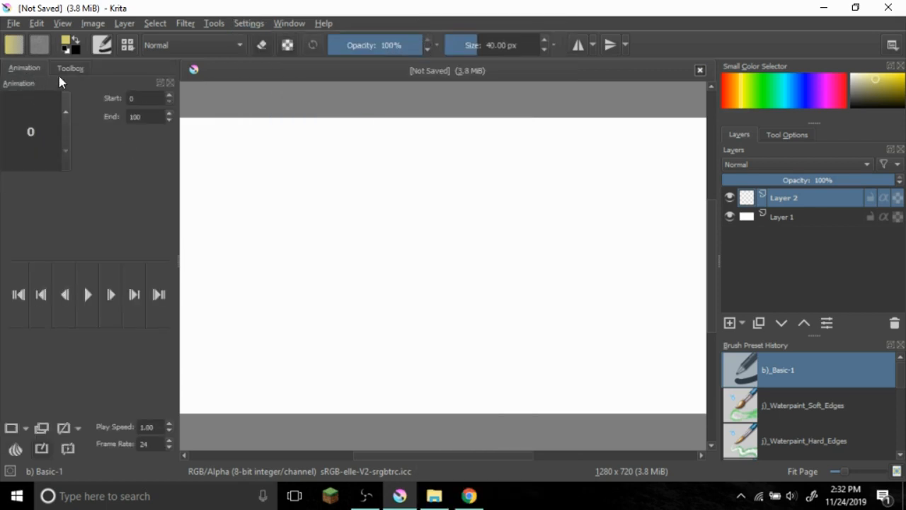
pyautogui.click(83, 69)
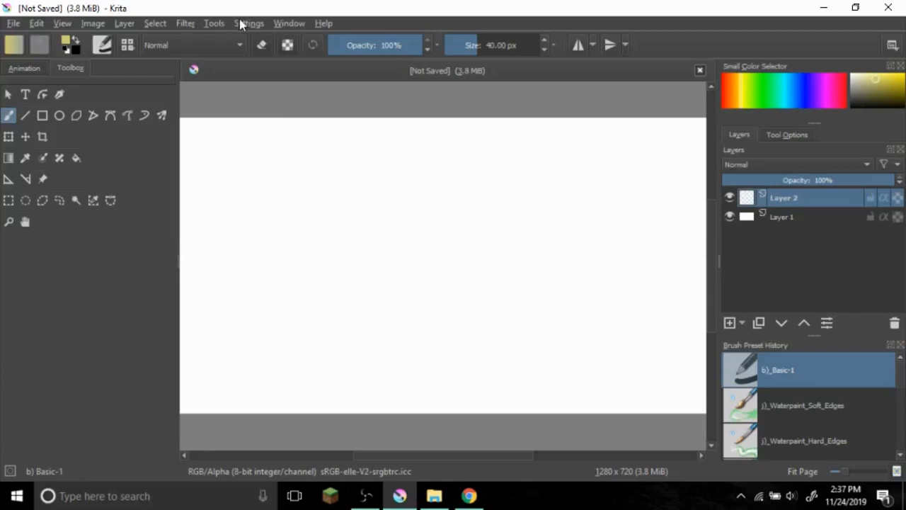
# Display the Timeline docker below the canvas
pyautogui.click(248, 23)
pyautogui.moveTo(289, 23)
pyautogui.moveTo(245, 22)
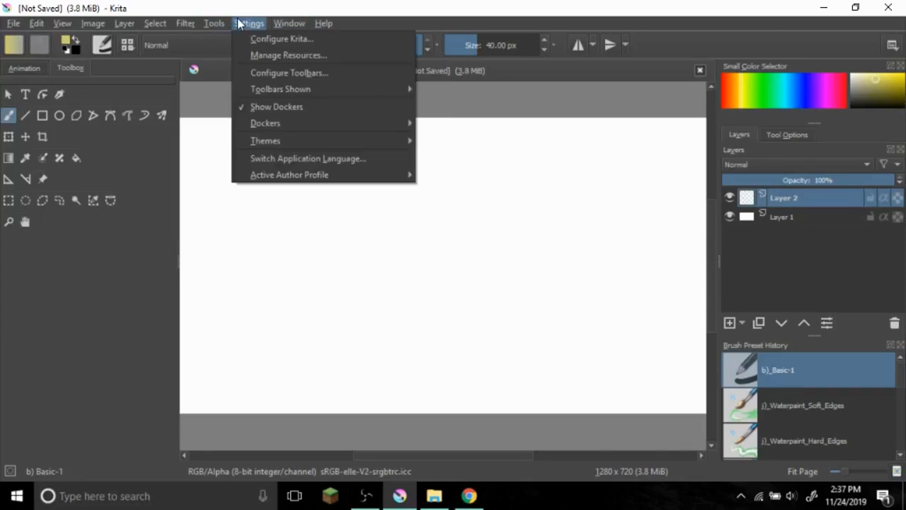
pyautogui.moveTo(293, 130)
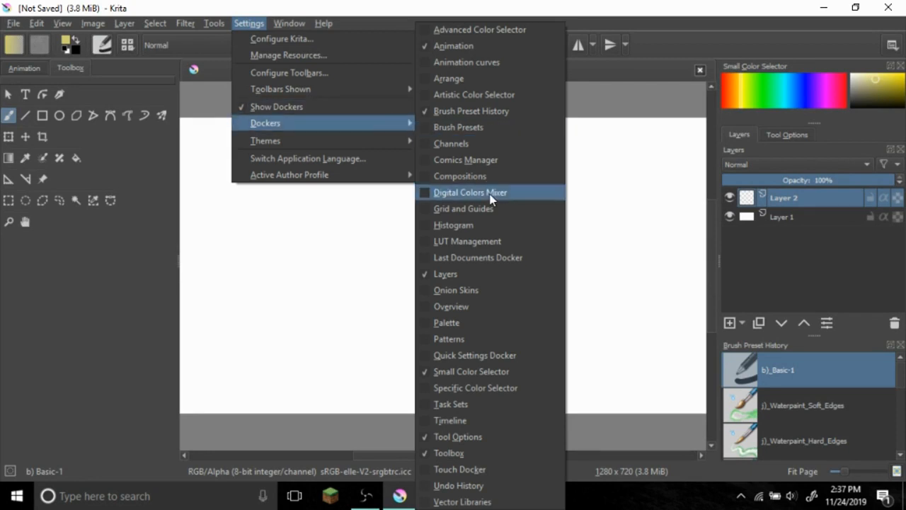
pyautogui.click(423, 418)
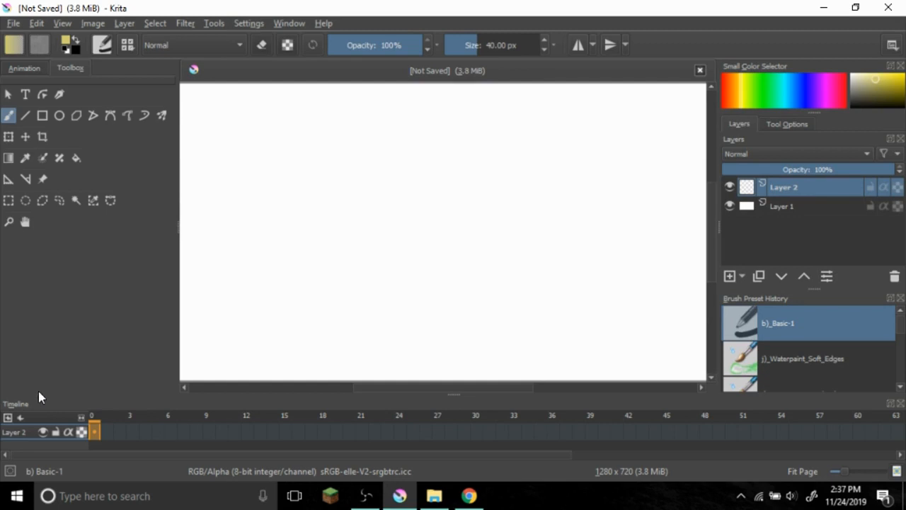
pyautogui.moveTo(154, 405); pyautogui.dragTo(184, 425)
pyautogui.scroll(-1, 376, 197)
pyautogui.moveTo(454, 217); pyautogui.dragTo(425, 237)
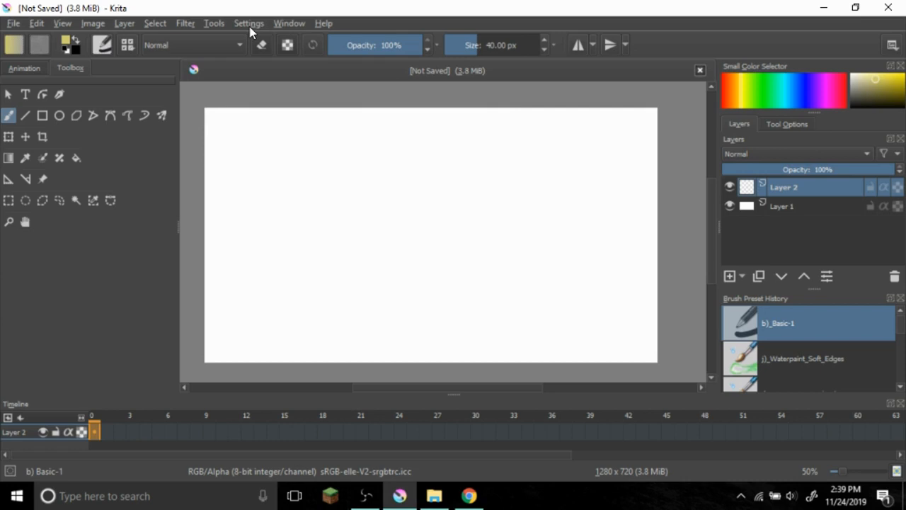
# Display the Onion Skins docker and bring it to the front of the group with Layers and Tool Options
pyautogui.click(248, 24)
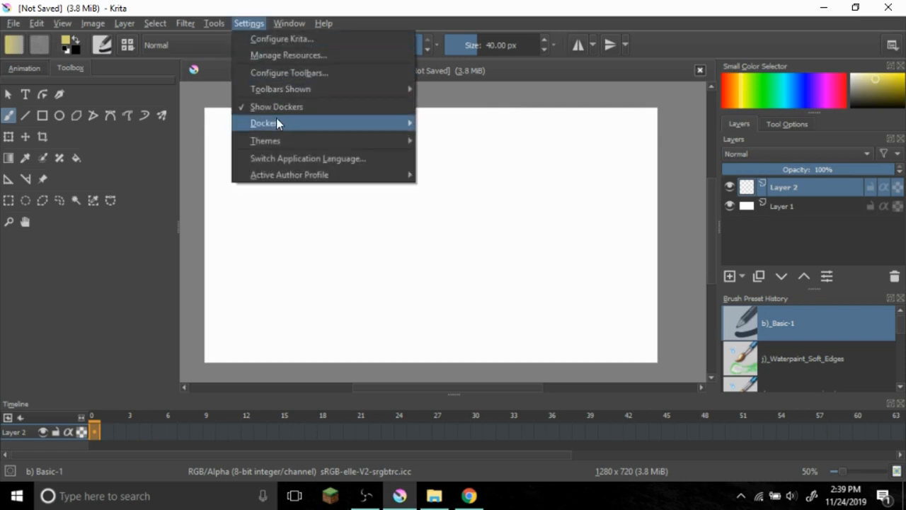
pyautogui.moveTo(277, 124)
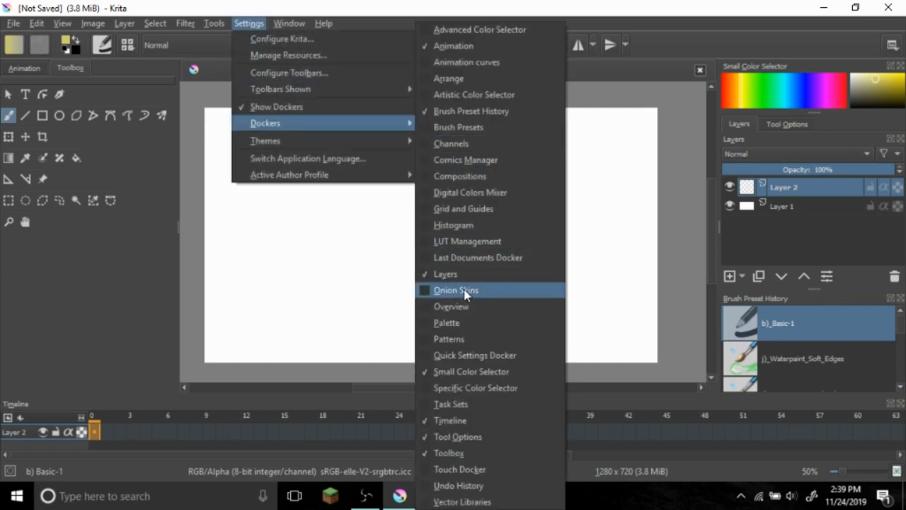
pyautogui.click(446, 290)
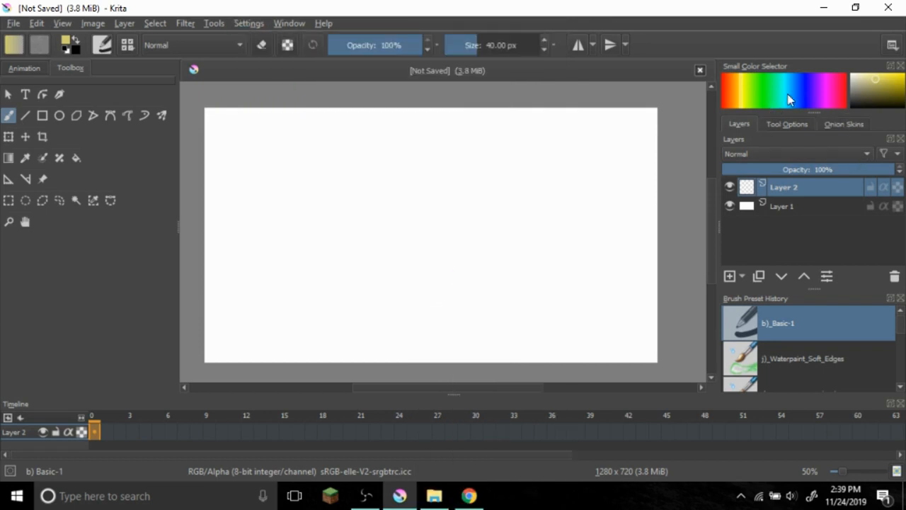
pyautogui.click(784, 129)
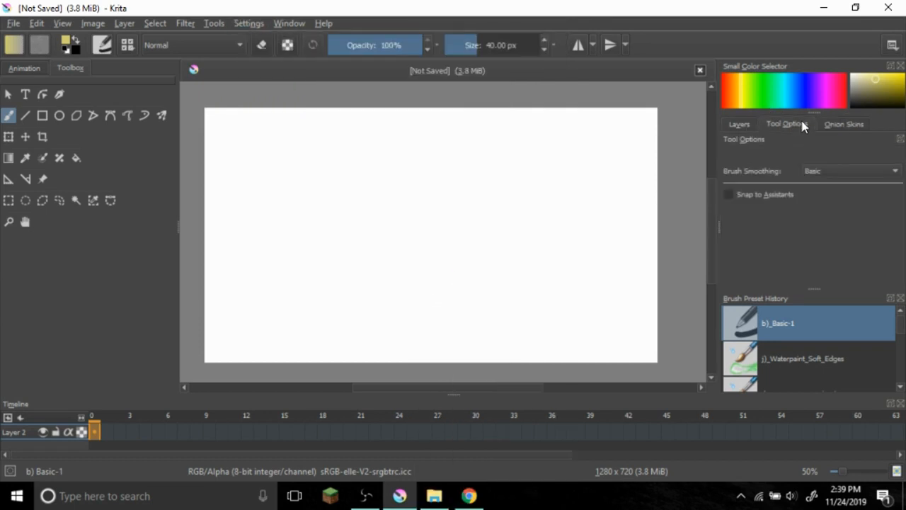
pyautogui.click(852, 124)
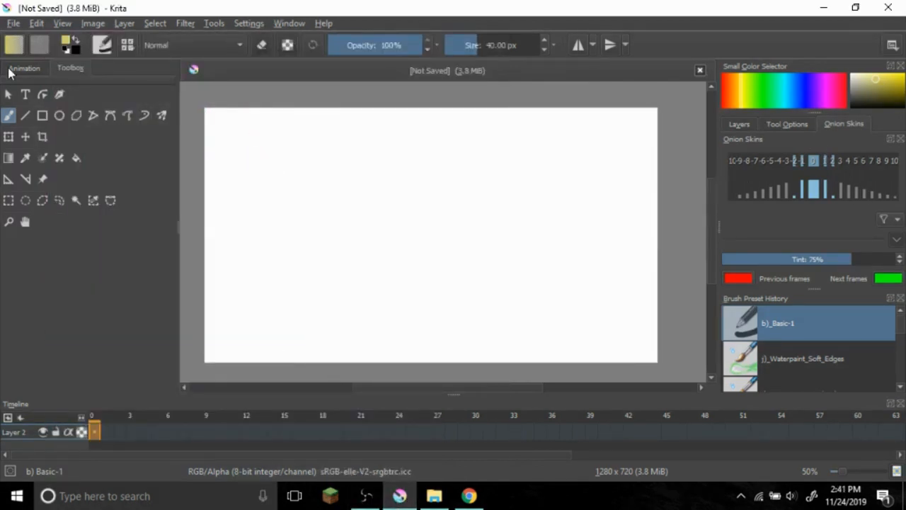
pyautogui.click(11, 69)
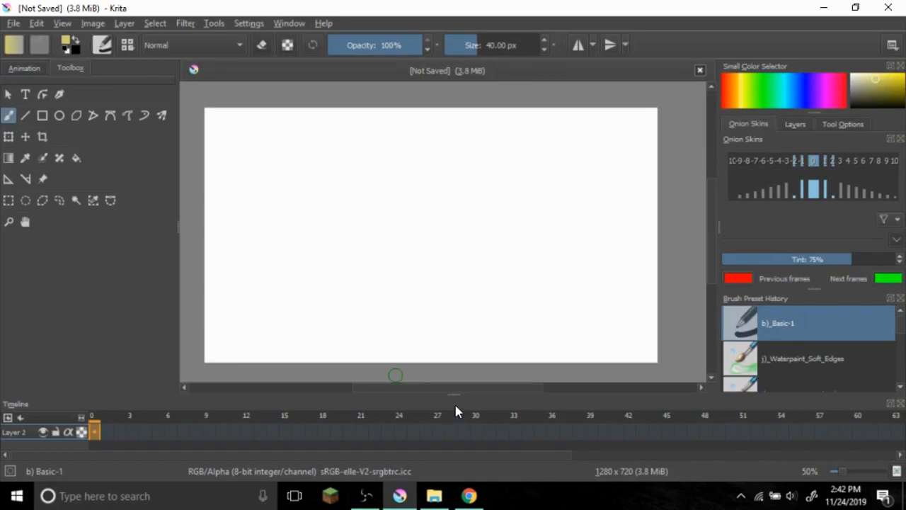
# Float the Timeline docker over the canvas, dock it back below, and bring the Animation docker to the front
pyautogui.moveTo(454, 407); pyautogui.dragTo(447, 178)
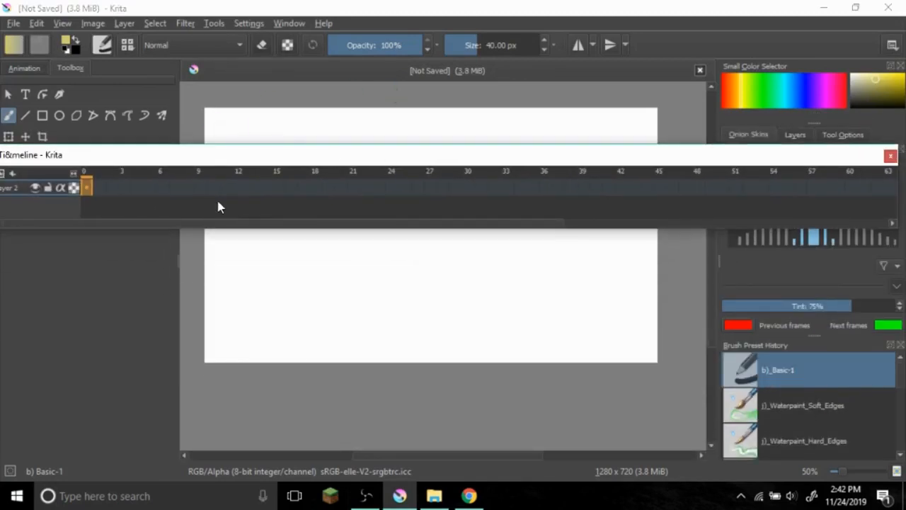
pyautogui.doubleClick(330, 158)
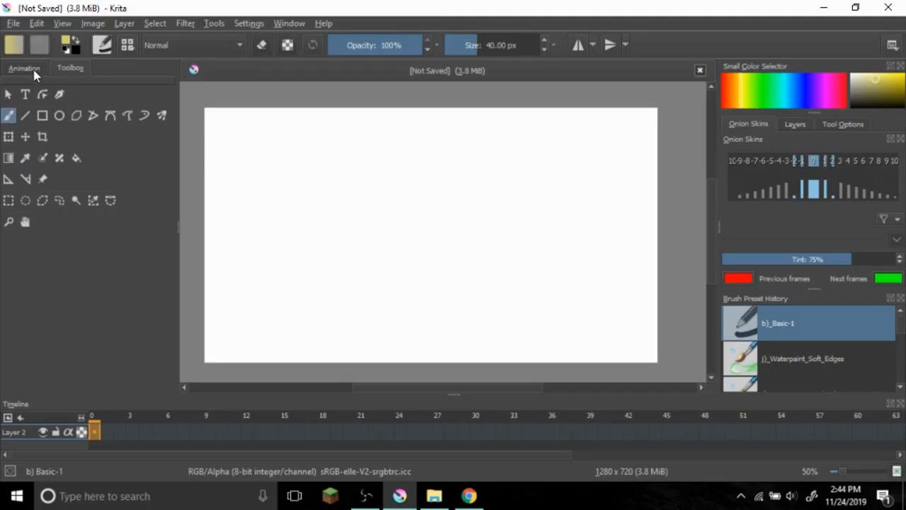
pyautogui.click(25, 68)
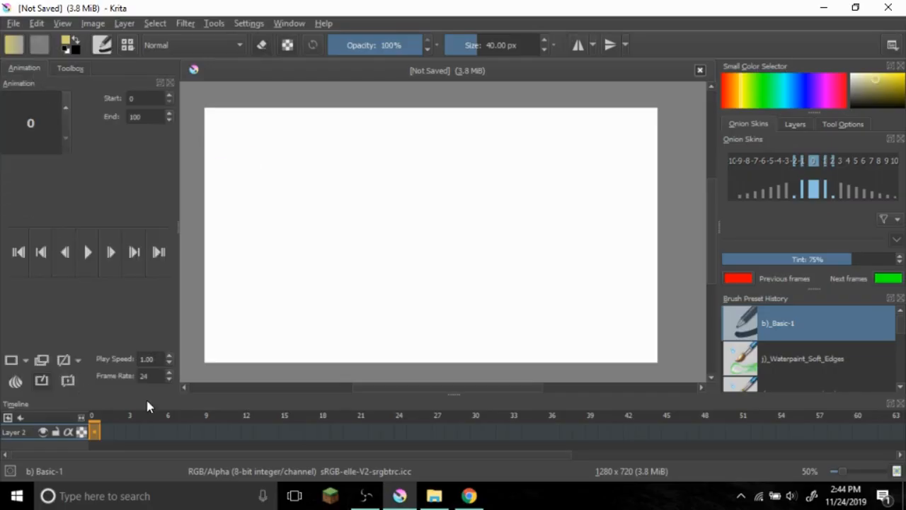
# Look through the Layers, Tool Options and Onion Skins dockers
pyautogui.click(807, 123)
pyautogui.click(843, 123)
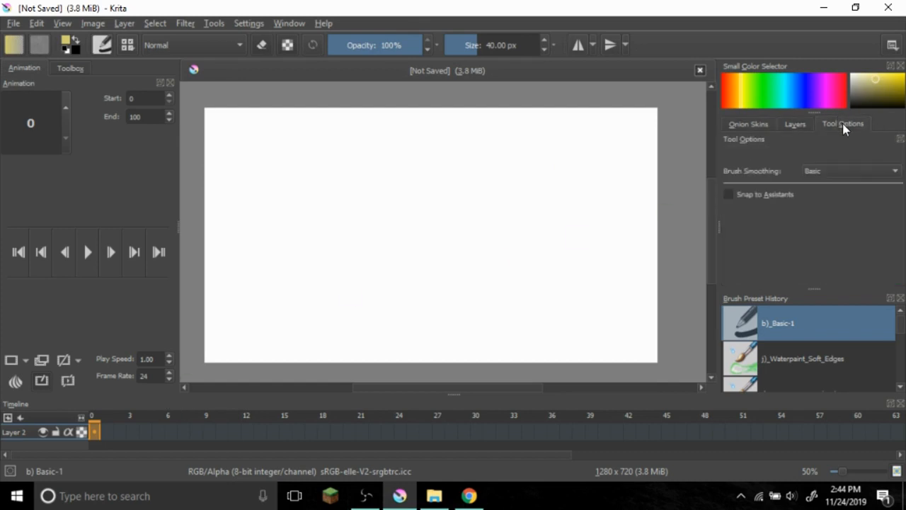
pyautogui.click(797, 126)
pyautogui.click(758, 126)
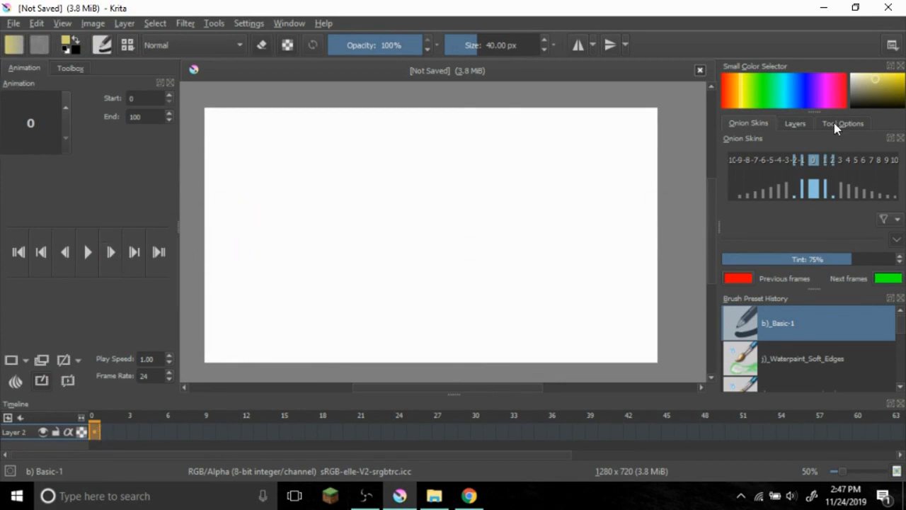
# Show the Layers docker and create a blank frame at frame 0 of Layer 2
pyautogui.click(796, 124)
pyautogui.doubleClick(804, 188)
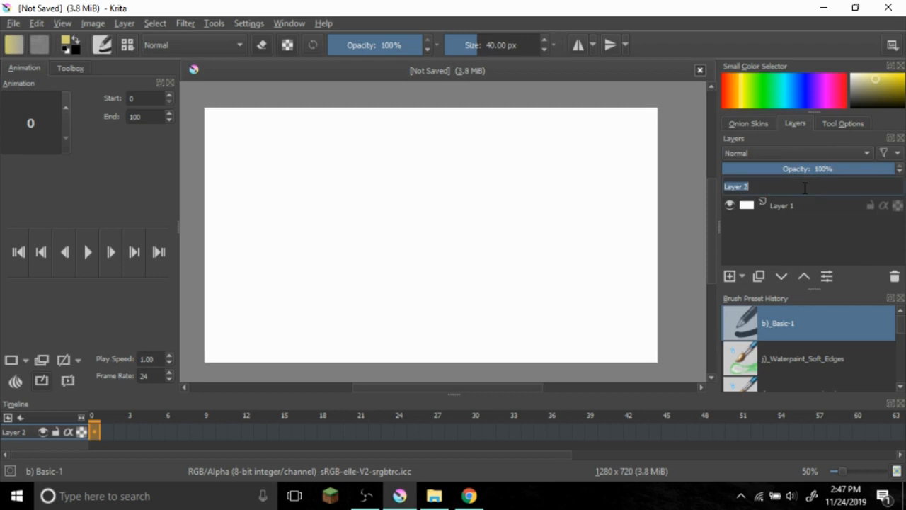
pyautogui.click(95, 433)
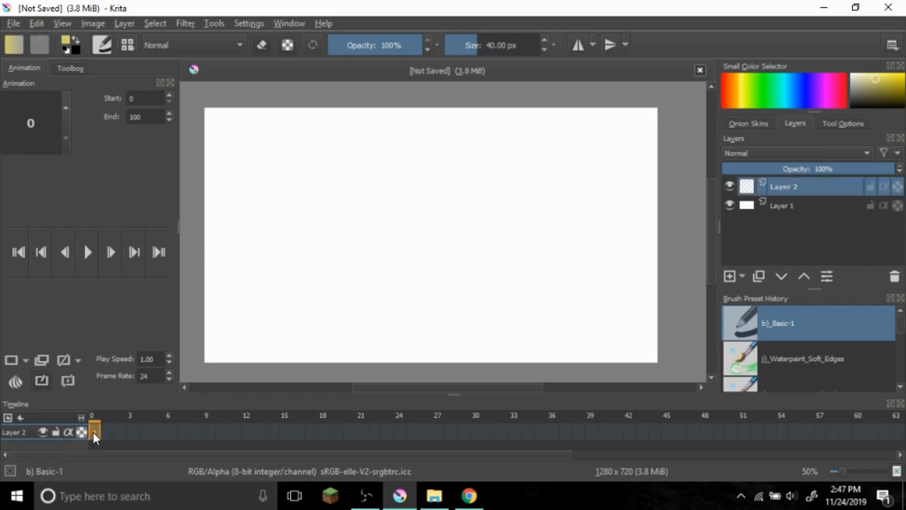
pyautogui.click(16, 363)
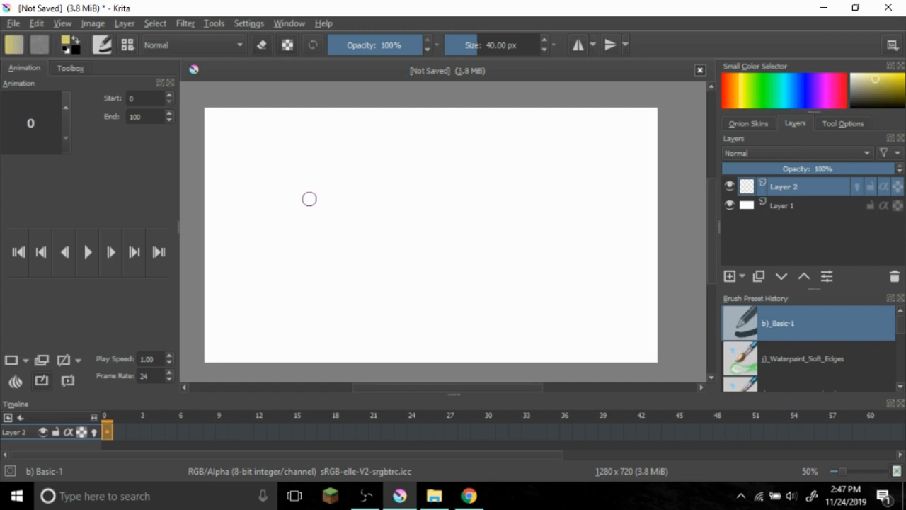
# Draw a yellow L-shaped stroke on frame 0 and select the timeline cells from frame 0 to 3
pyautogui.moveTo(282, 144)
pyautogui.mouseDown()
pyautogui.moveTo(286, 236)
pyautogui.moveTo(336, 232)
pyautogui.mouseUp()
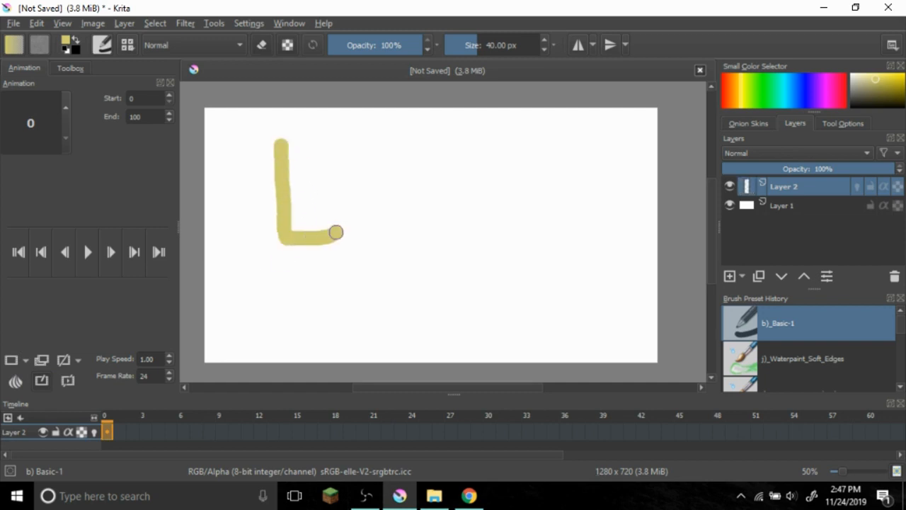
pyautogui.click(119, 430)
pyautogui.click(186, 431)
pyautogui.moveTo(120, 431)
pyautogui.mouseDown()
pyautogui.moveTo(900, 433)
pyautogui.moveTo(109, 433)
pyautogui.mouseUp()
pyautogui.moveTo(511, 455); pyautogui.dragTo(330, 466)
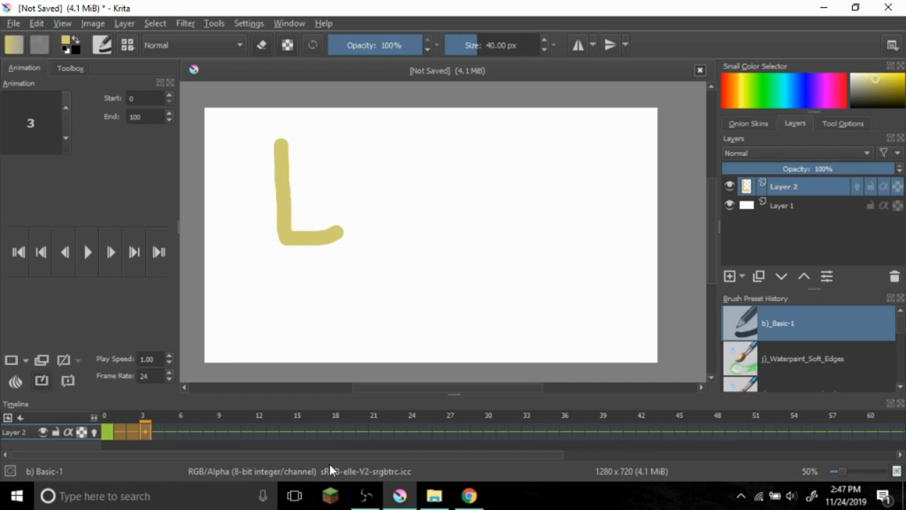
# Try a blank frame at frame 3 of Layer 2, compare it with frame 0, and remove the drawn frame
pyautogui.click(143, 432)
pyautogui.doubleClick(145, 433)
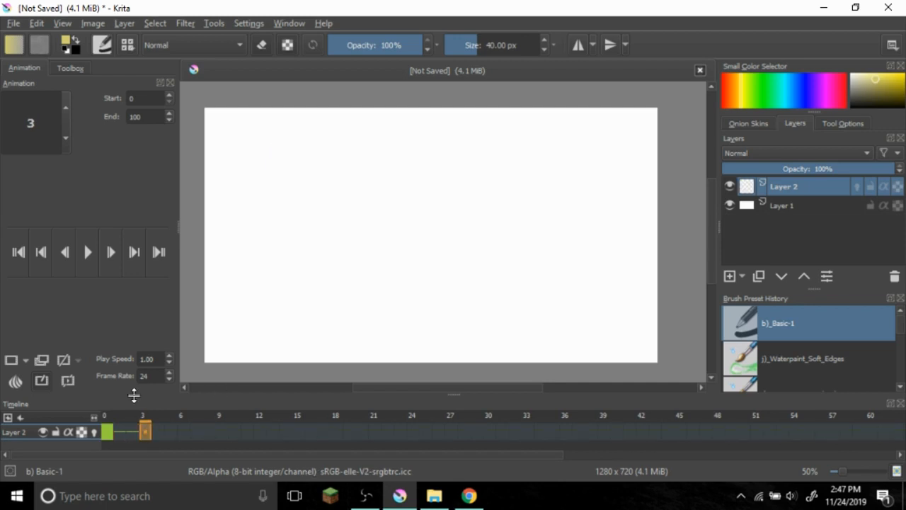
pyautogui.click(107, 432)
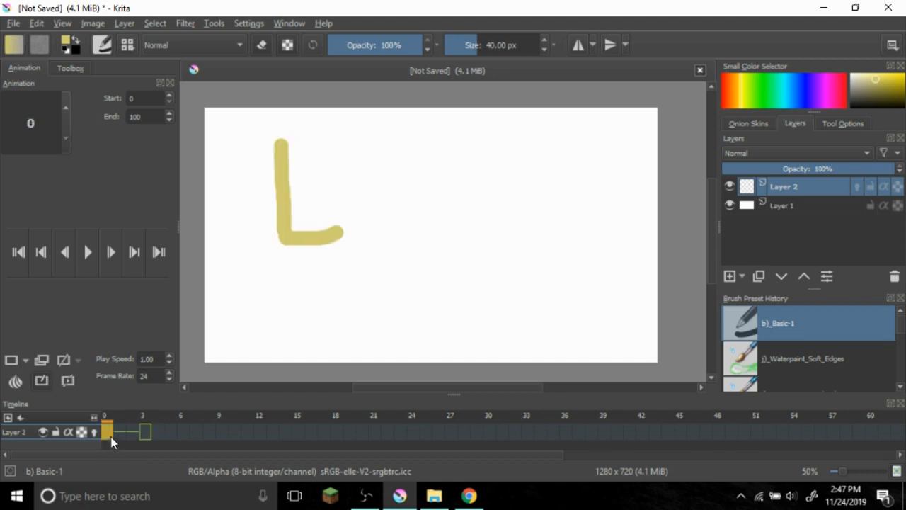
pyautogui.click(65, 361)
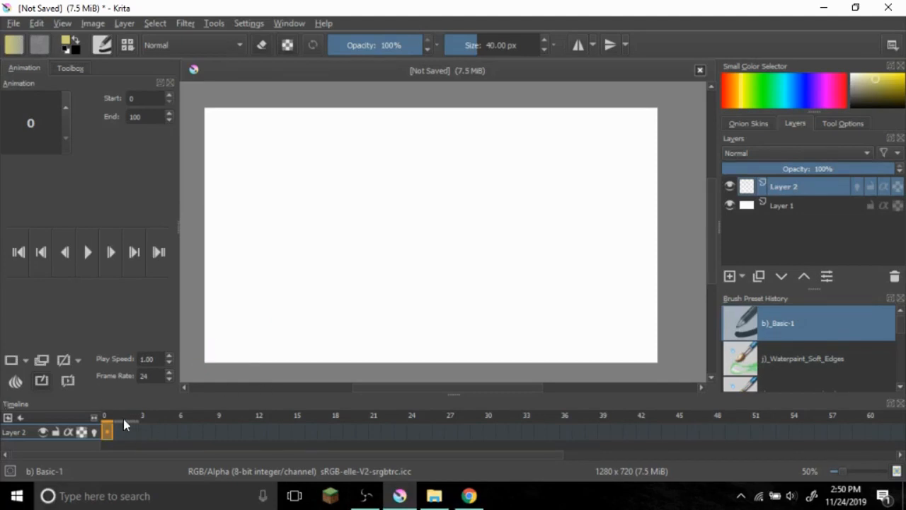
# Add a blank frame at frame 11 of Layer 2 and set the animation's end frame to 200
pyautogui.moveTo(112, 437); pyautogui.dragTo(251, 445)
pyautogui.moveTo(248, 454); pyautogui.dragTo(239, 438)
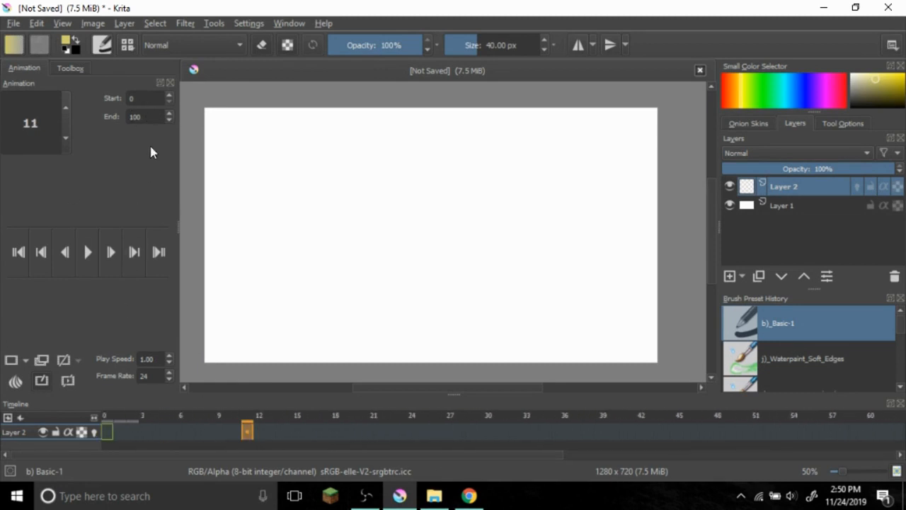
pyautogui.doubleClick(149, 119)
pyautogui.write('200')
pyautogui.click(286, 374)
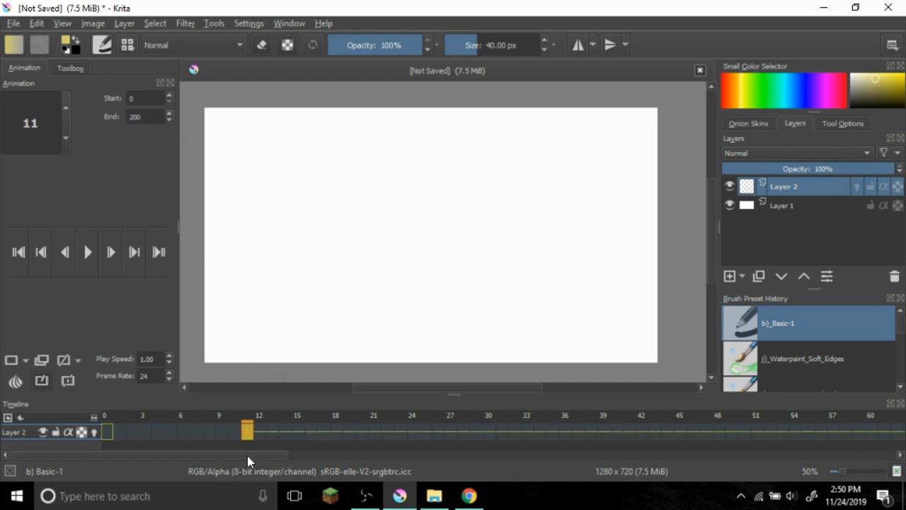
# Draw a yellow L-shaped stroke on frame 0 and a wide yellow oval loop on frame 11 of Layer 2
pyautogui.click(222, 432)
pyautogui.click(246, 431)
pyautogui.click(286, 432)
pyautogui.moveTo(248, 431); pyautogui.dragTo(107, 432)
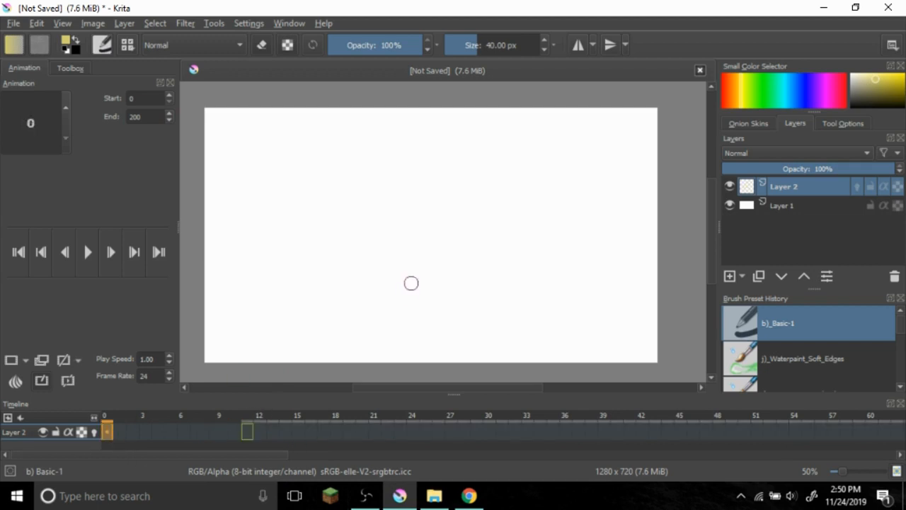
pyautogui.moveTo(243, 139)
pyautogui.mouseDown()
pyautogui.moveTo(242, 216)
pyautogui.moveTo(320, 207)
pyautogui.mouseUp()
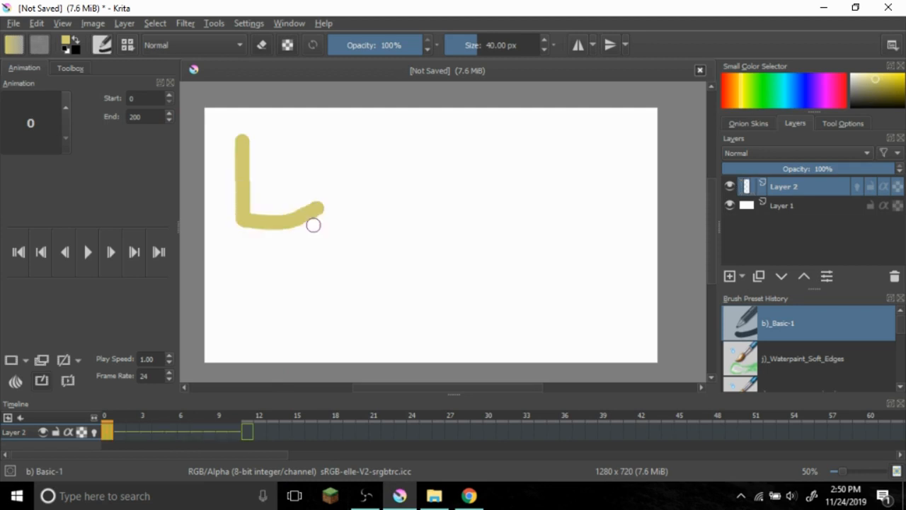
pyautogui.click(246, 429)
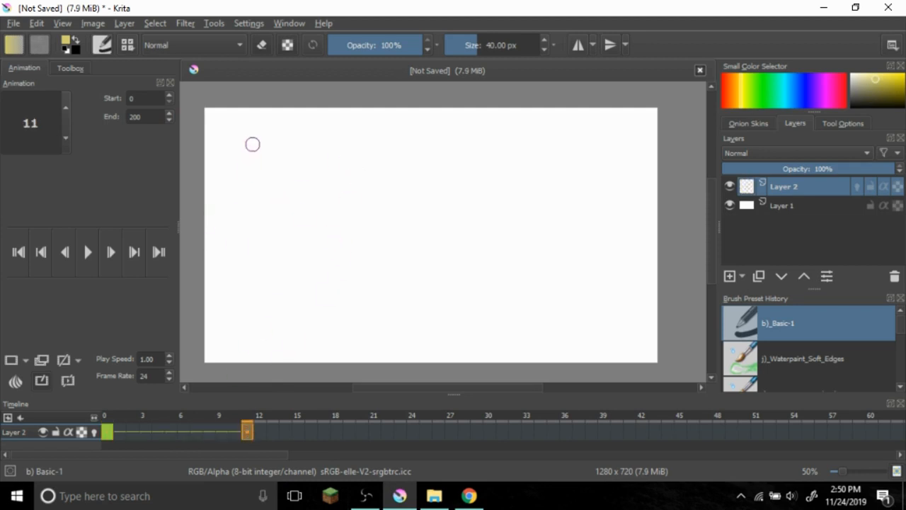
pyautogui.moveTo(248, 146)
pyautogui.mouseDown()
pyautogui.moveTo(509, 153)
pyautogui.moveTo(242, 165)
pyautogui.moveTo(253, 129)
pyautogui.mouseUp()
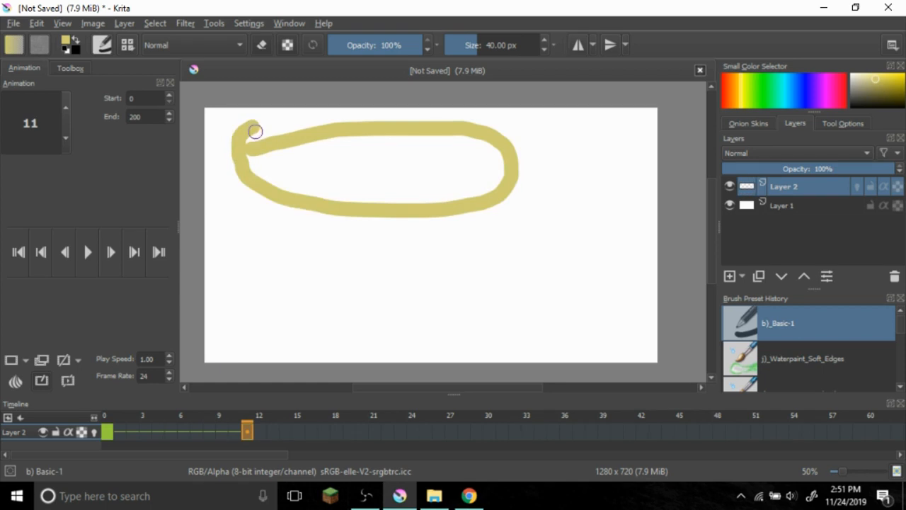
# Scrub the timeline between frames 0 and 11 to compare the two drawings and the held frames between them
pyautogui.click(222, 431)
pyautogui.click(258, 429)
pyautogui.click(212, 429)
pyautogui.click(251, 427)
pyautogui.click(232, 429)
pyautogui.click(186, 431)
pyautogui.click(232, 431)
pyautogui.click(207, 430)
pyautogui.click(233, 429)
pyautogui.click(245, 430)
pyautogui.moveTo(157, 430); pyautogui.dragTo(116, 430)
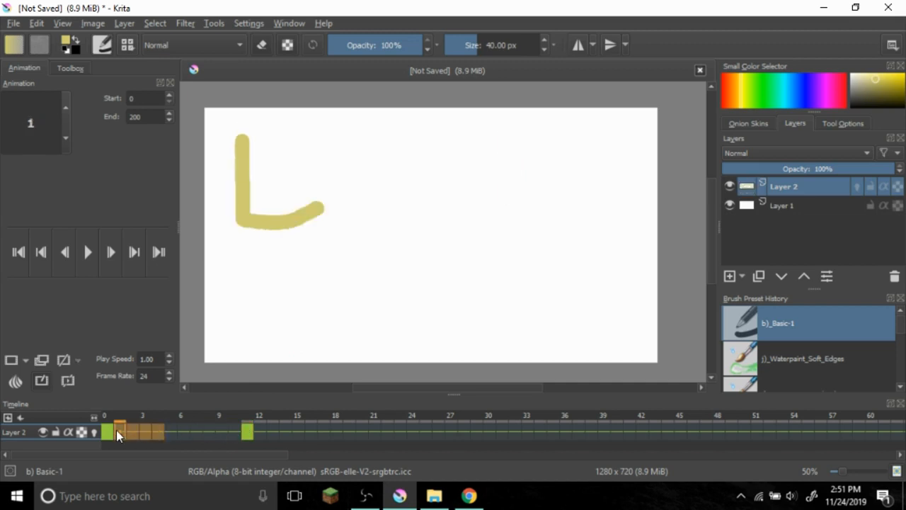
pyautogui.click(115, 432)
pyautogui.click(106, 435)
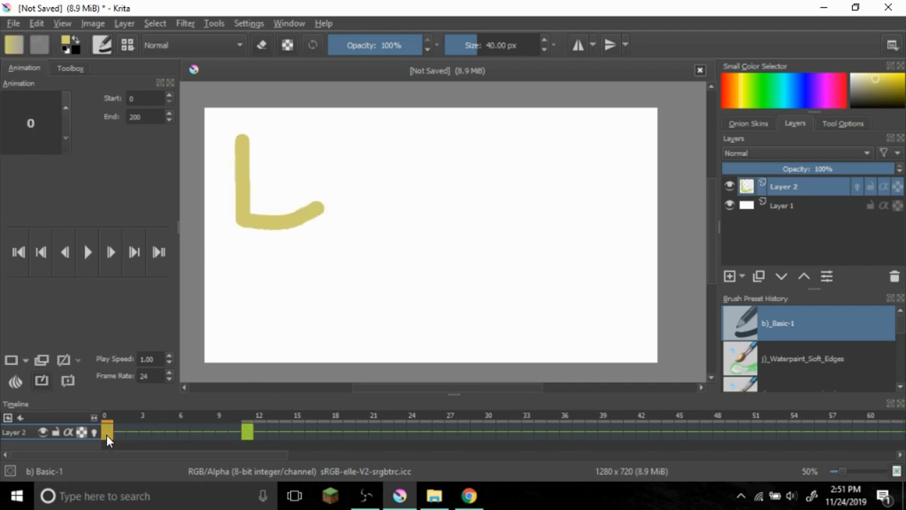
# Step through the held frames between the Layer 2 drawings, stop at frame 6, and preview the frame 0 thumbnail
pyautogui.click(116, 434)
pyautogui.moveTo(122, 433); pyautogui.dragTo(236, 430)
pyautogui.click(234, 431)
pyautogui.click(248, 432)
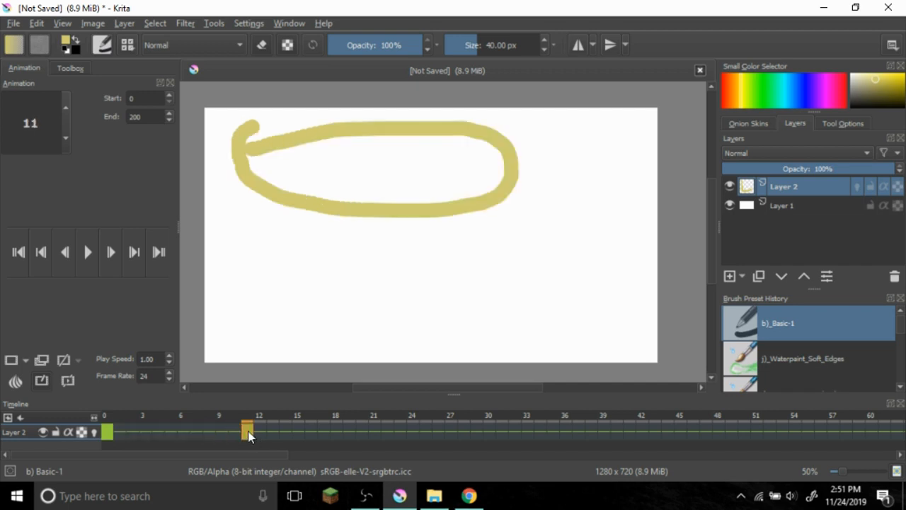
pyautogui.click(236, 432)
pyautogui.click(248, 432)
pyautogui.click(183, 432)
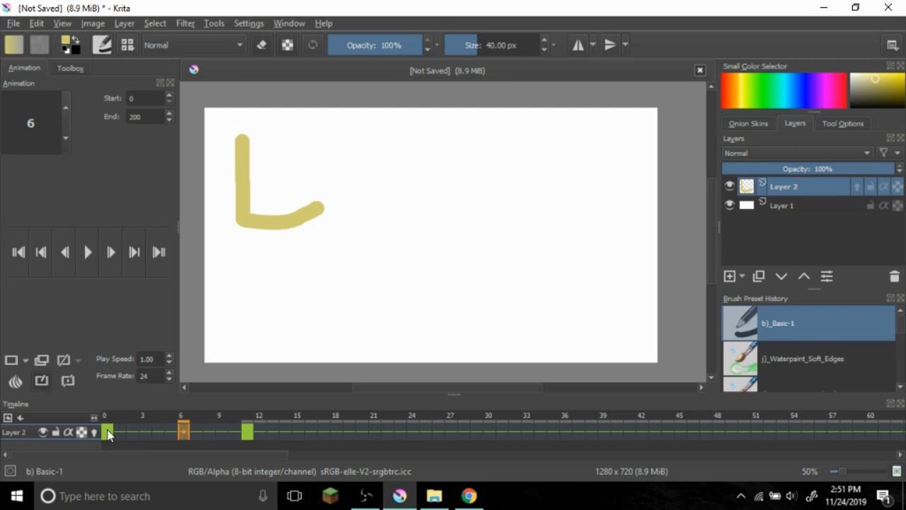
pyautogui.moveTo(108, 435)
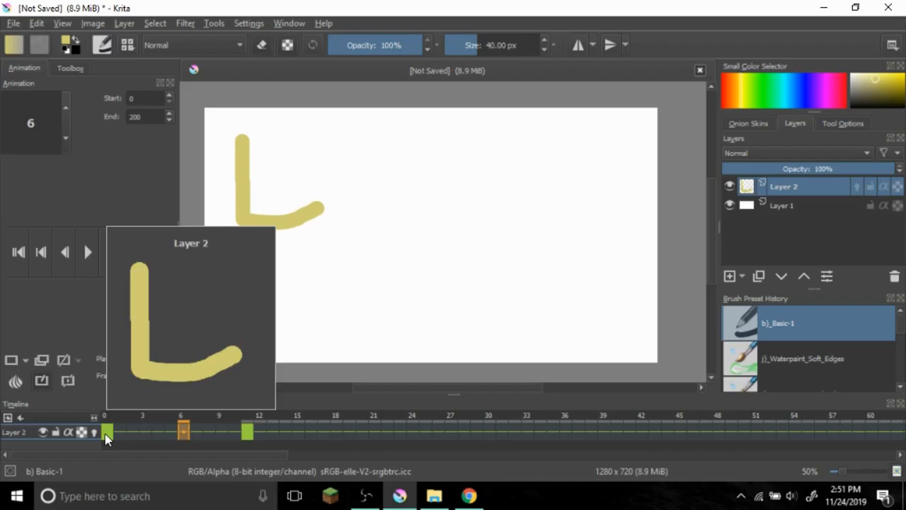
# Try moving the L-shaped drawing from frame 0 to frame 14, compare it with frame 11, and return it to frame 0
pyautogui.click(106, 433)
pyautogui.moveTo(113, 441); pyautogui.dragTo(285, 428)
pyautogui.click(248, 432)
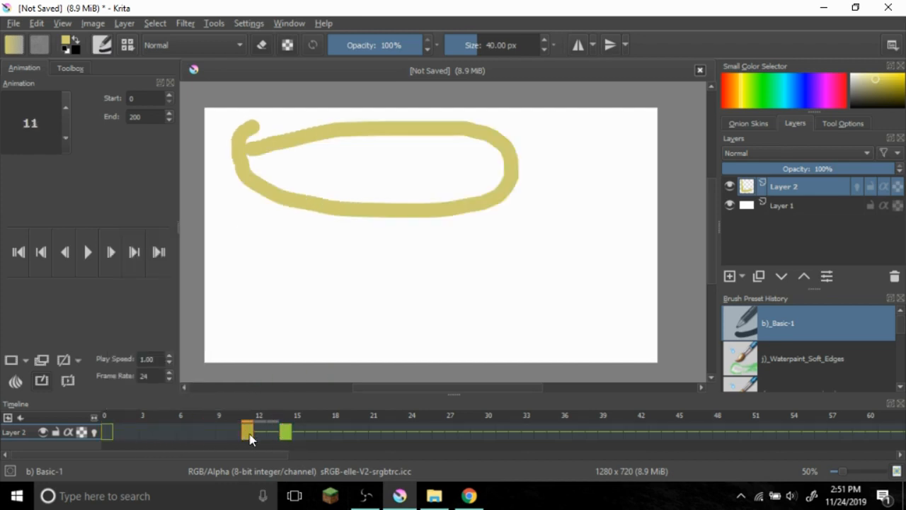
pyautogui.click(285, 432)
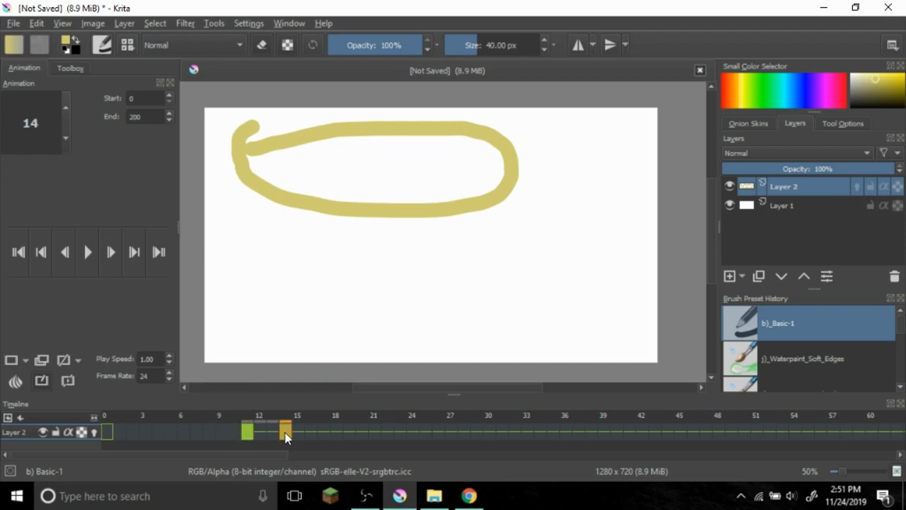
pyautogui.click(250, 432)
pyautogui.click(286, 432)
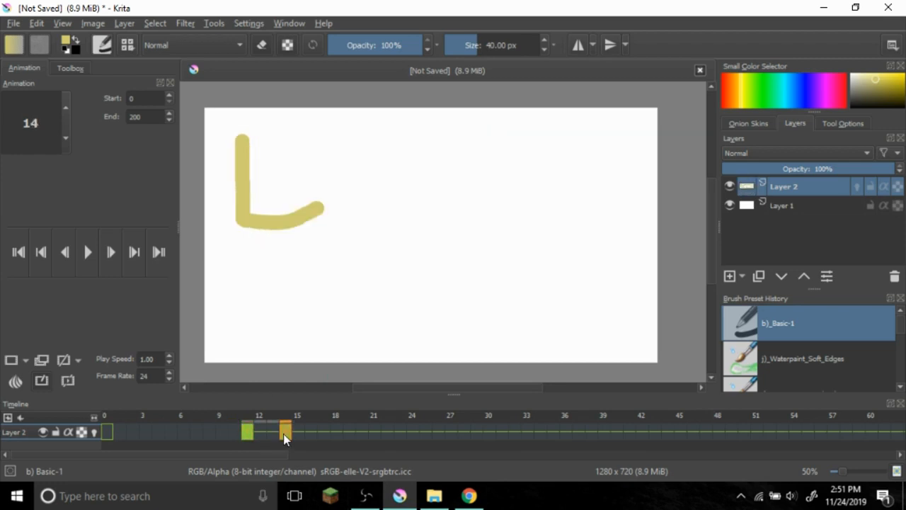
pyautogui.moveTo(288, 436); pyautogui.dragTo(107, 435)
# Check which Layer 2 drawing is shown on the held frames before and after frame 11, out to frame 25
pyautogui.click(172, 432)
pyautogui.click(248, 430)
pyautogui.click(209, 432)
pyautogui.click(259, 432)
pyautogui.click(374, 432)
pyautogui.click(425, 432)
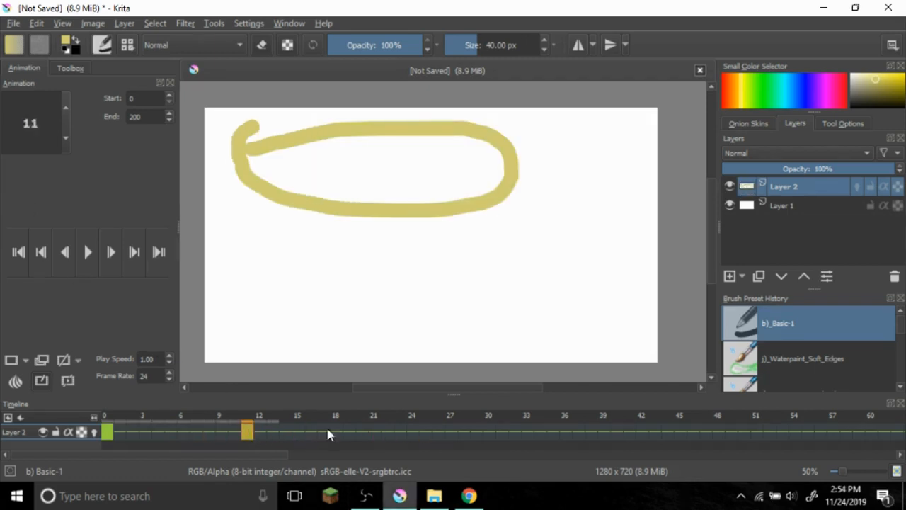
pyautogui.click(236, 434)
pyautogui.click(248, 433)
pyautogui.click(274, 434)
pyautogui.click(238, 434)
pyautogui.click(173, 432)
pyautogui.click(322, 432)
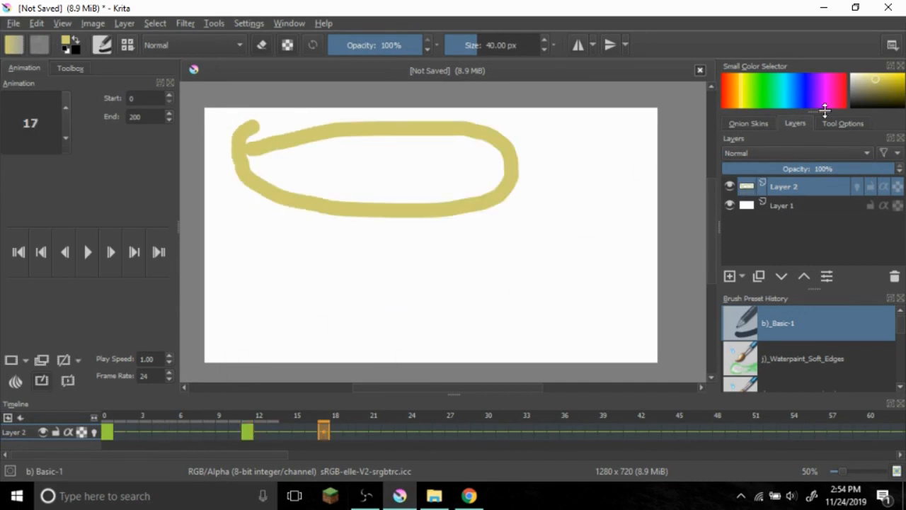
# Show the onion skin settings, enable onion skins for Layer 2, and check them at frames 11 and 0
pyautogui.click(766, 123)
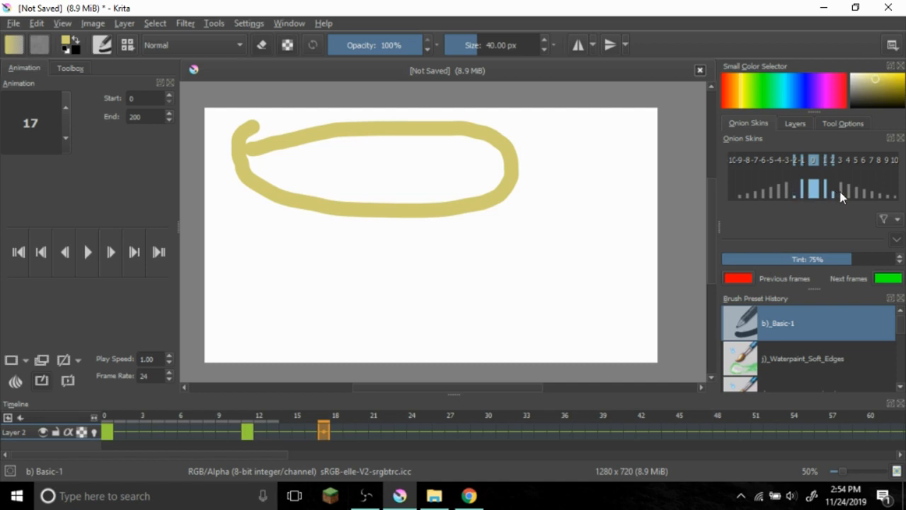
pyautogui.moveTo(843, 185); pyautogui.dragTo(842, 199)
pyautogui.click(94, 432)
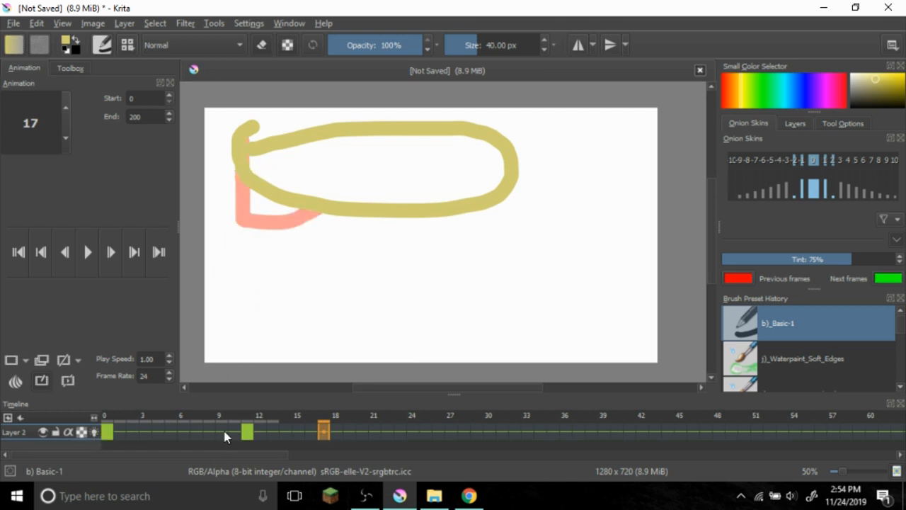
pyautogui.click(225, 435)
pyautogui.click(247, 430)
pyautogui.click(110, 432)
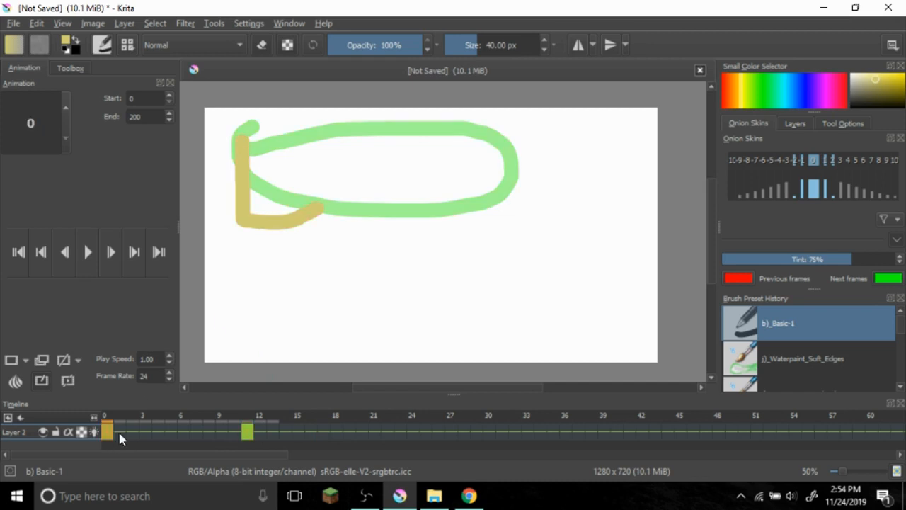
# Draw a yellow diagonal stroke beside the oval on frame 15 of Layer 2 and check the frames around it
pyautogui.click(299, 432)
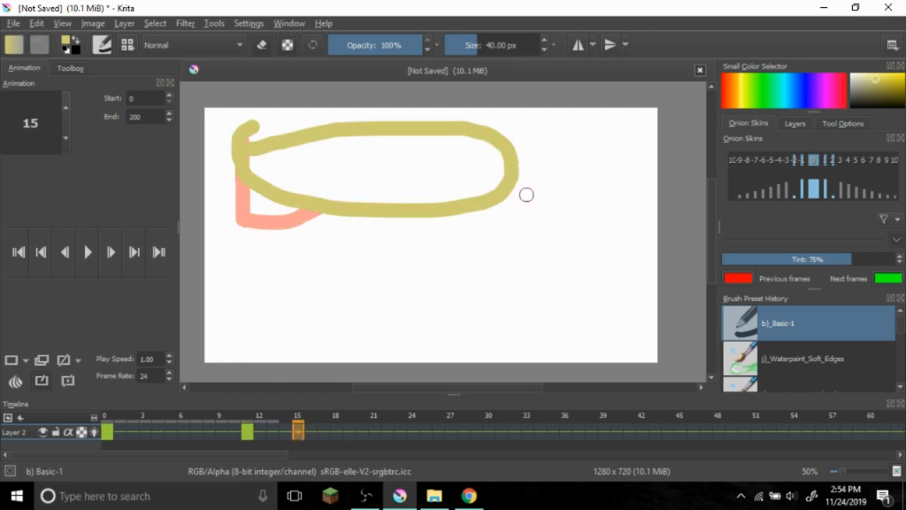
pyautogui.moveTo(538, 154); pyautogui.dragTo(450, 276)
pyautogui.click(273, 432)
pyautogui.click(288, 432)
pyautogui.click(298, 431)
# Compare how strongly the neighbouring drawings are tinted by the onion skins at frames 0 and 11
pyautogui.click(114, 430)
pyautogui.click(107, 431)
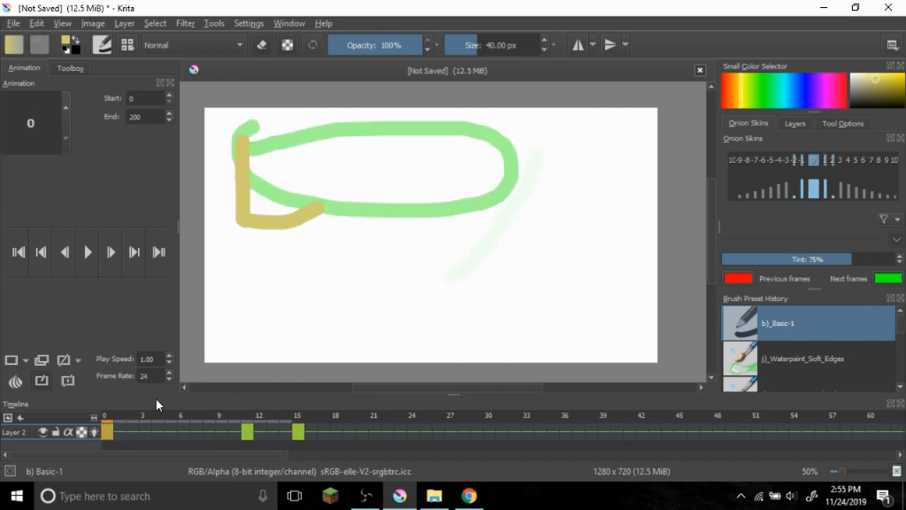
pyautogui.click(247, 431)
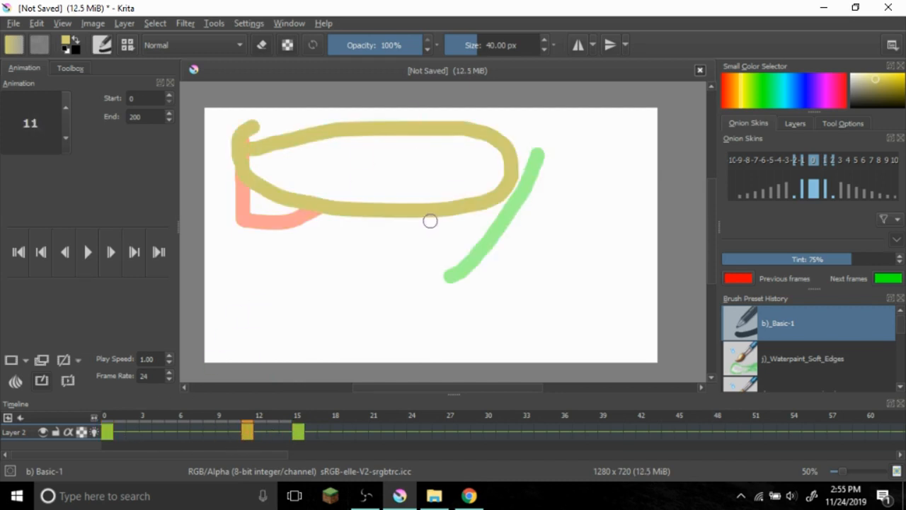
pyautogui.click(113, 431)
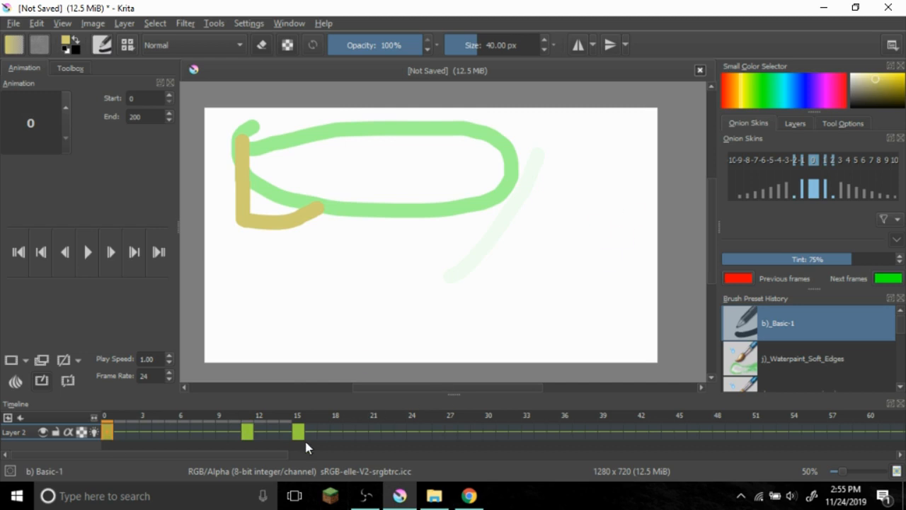
pyautogui.click(247, 432)
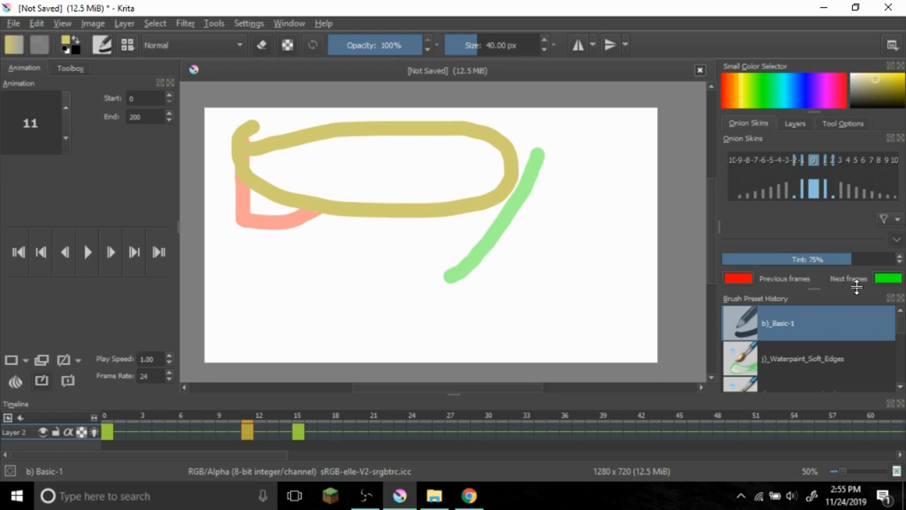
# Inspect the onion skin tint colors for previous frames and next frames, leaving both unchanged
pyautogui.click(736, 280)
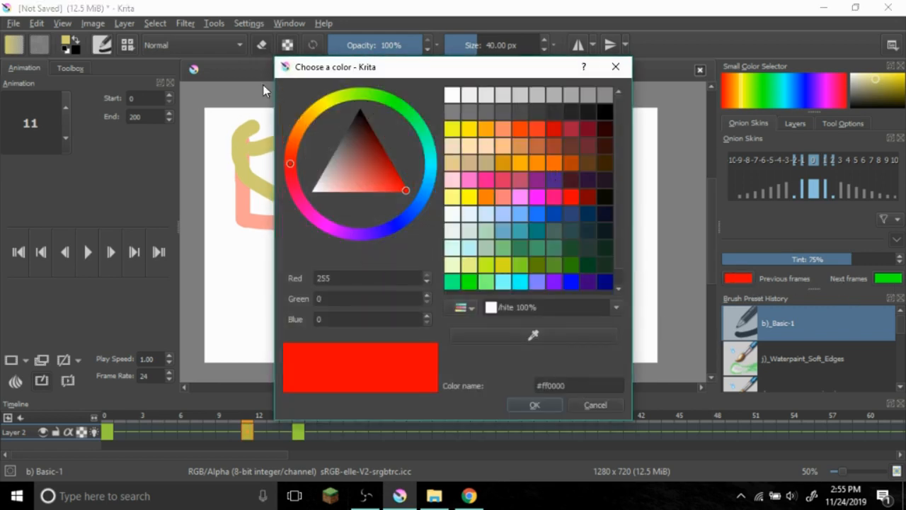
pyautogui.scroll(-1, 570, 128)
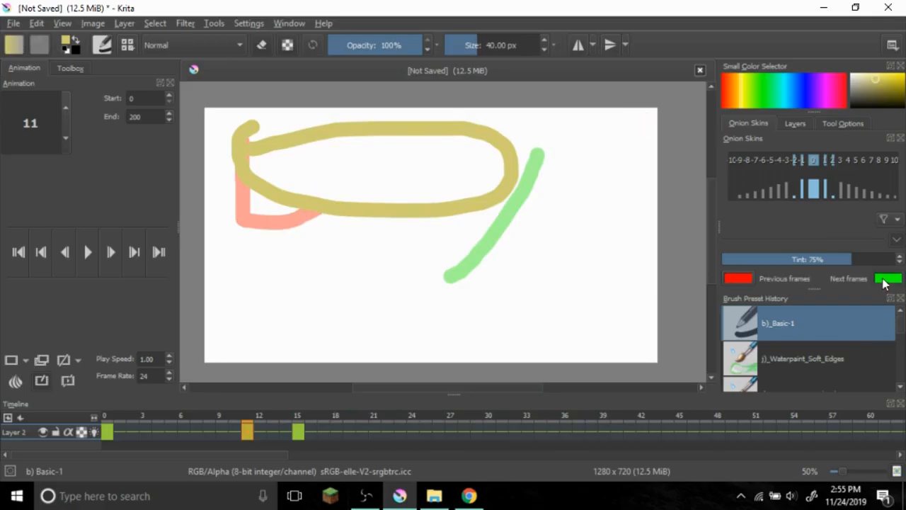
pyautogui.click(887, 279)
pyautogui.scroll(-1, 551, 113)
pyautogui.scroll(1, 550, 113)
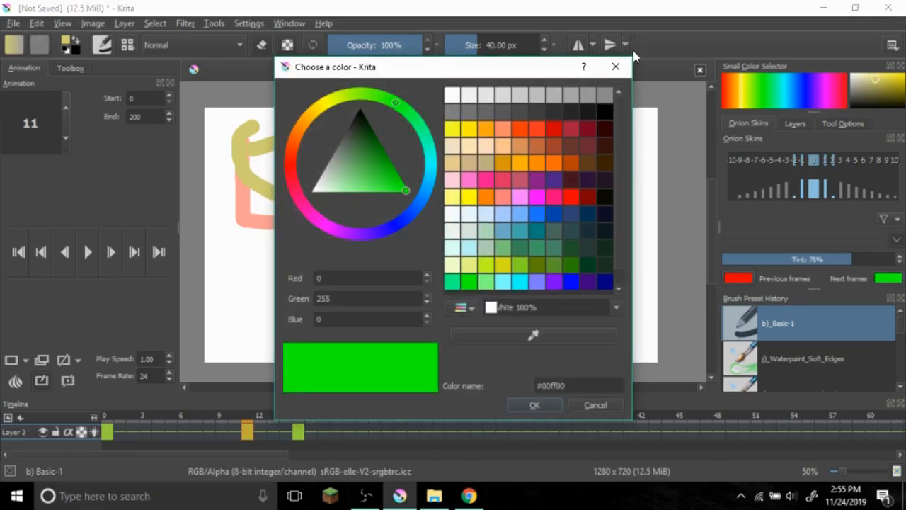
pyautogui.click(615, 66)
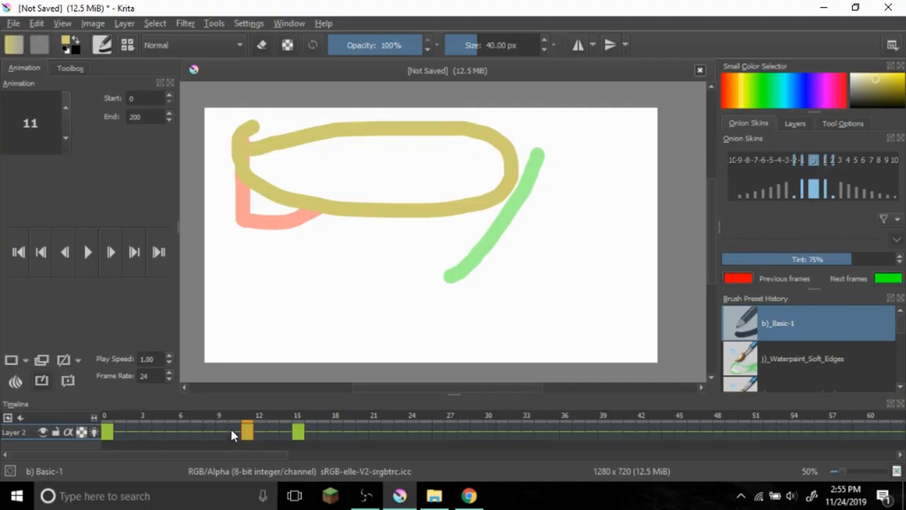
# Step through frames 0, 11 and 15 of Layer 2 to examine the previous-frame and next-frame onion skins
pyautogui.click(237, 431)
pyautogui.click(109, 437)
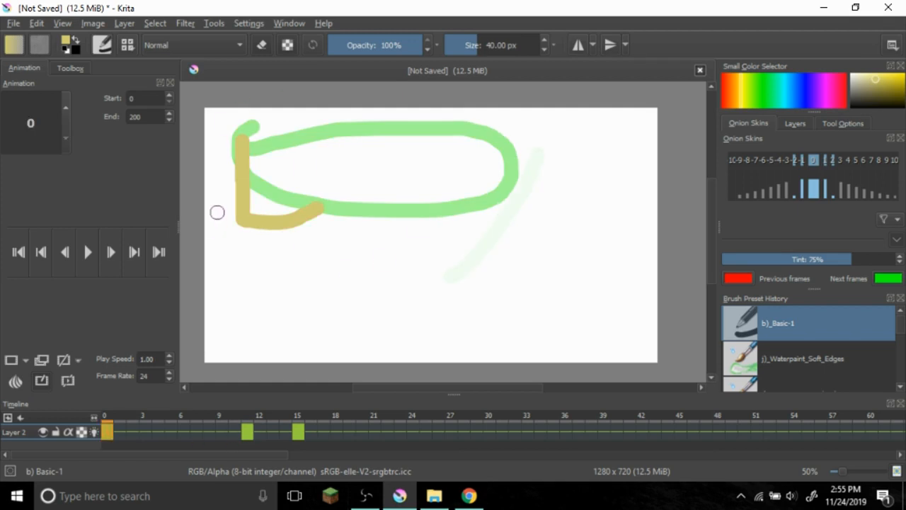
pyautogui.click(243, 433)
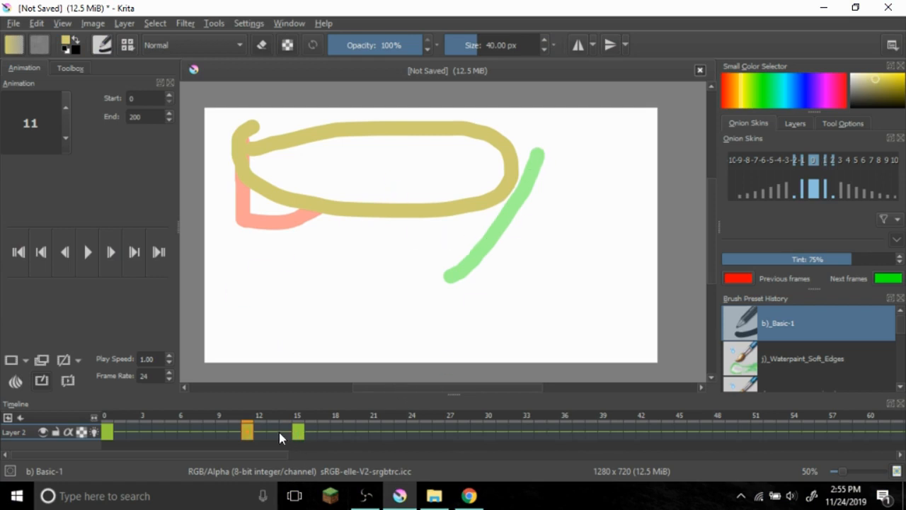
pyautogui.click(293, 428)
pyautogui.click(292, 432)
pyautogui.click(298, 433)
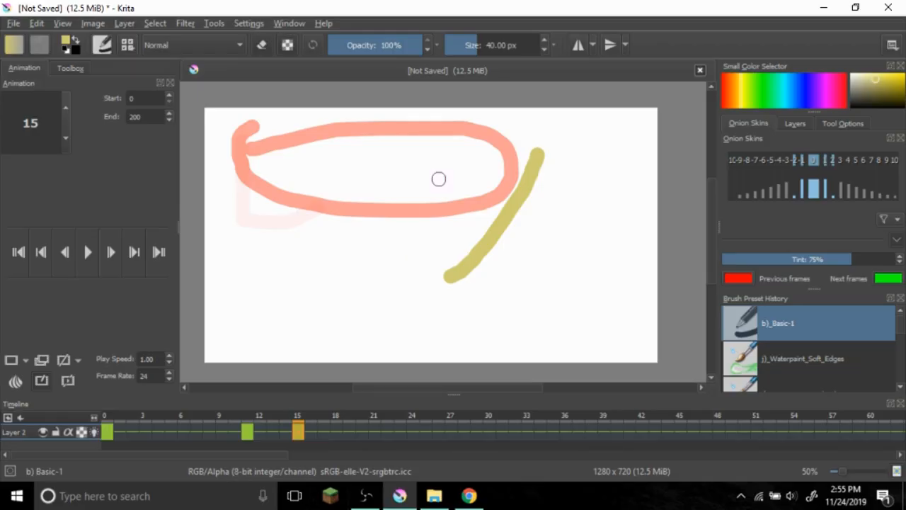
pyautogui.click(209, 430)
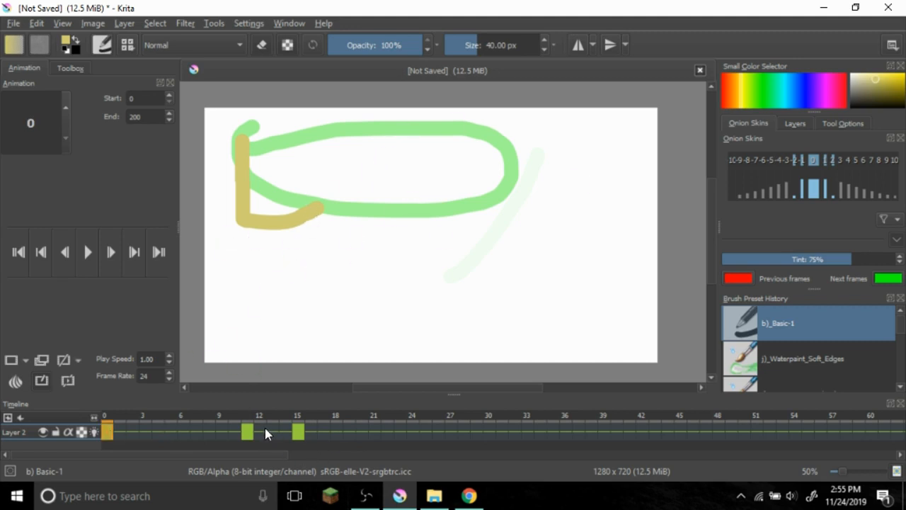
pyautogui.click(247, 432)
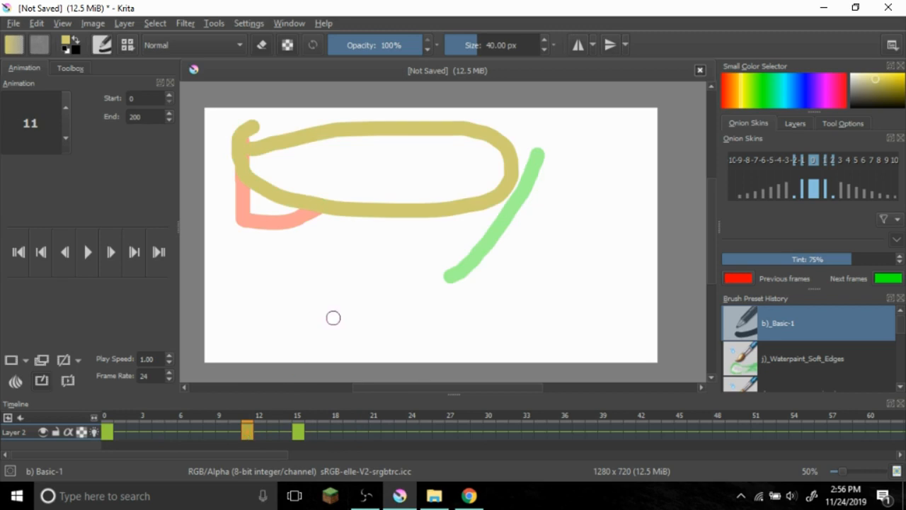
pyautogui.click(118, 433)
pyautogui.click(249, 431)
pyautogui.click(299, 431)
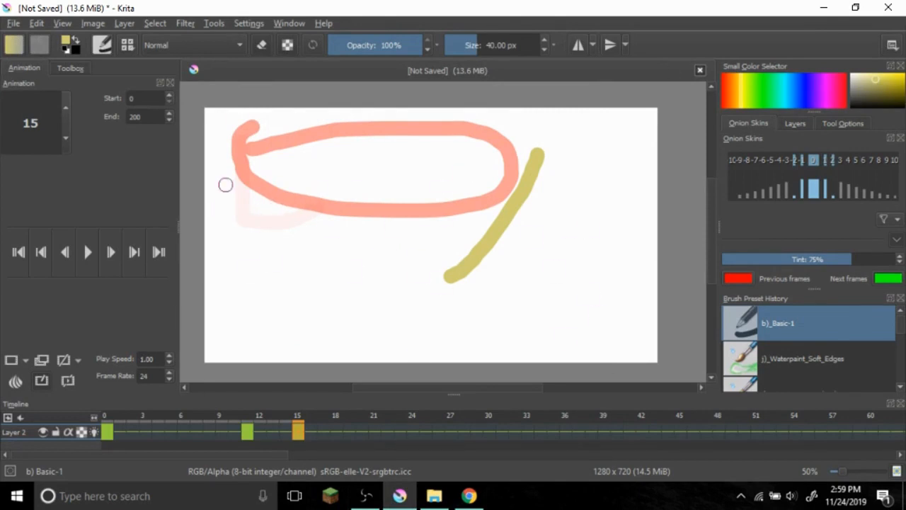
# Draw a short near-vertical stroke on frame 18 and a long diagonal stroke on frame 22 of Layer 2, and play the animation
pyautogui.click(332, 432)
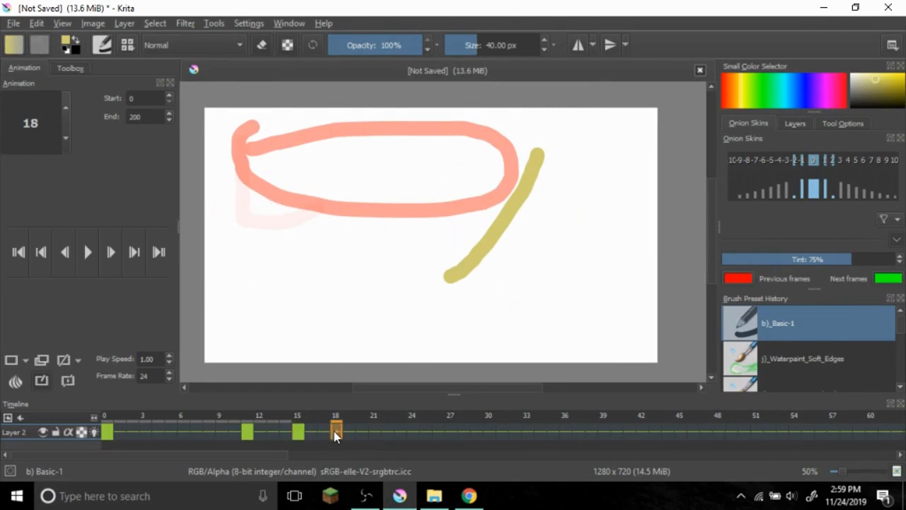
pyautogui.moveTo(379, 205); pyautogui.dragTo(366, 295)
pyautogui.click(387, 431)
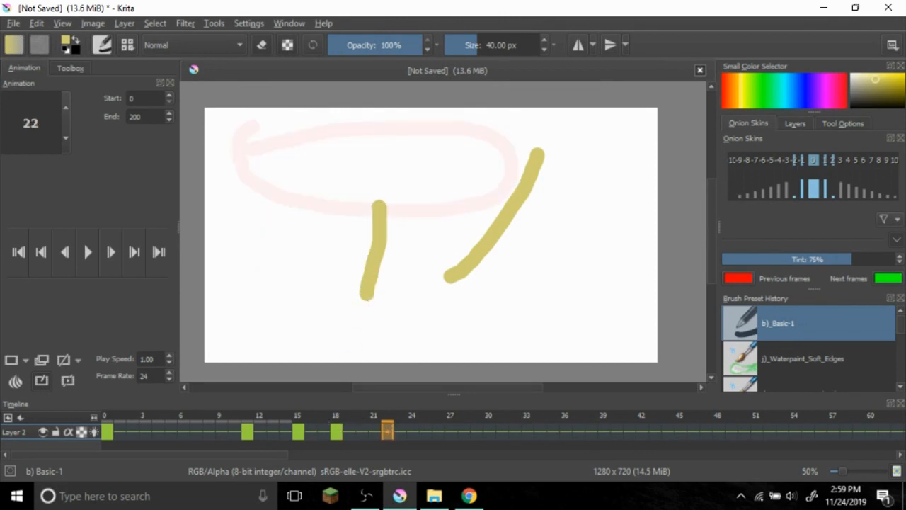
pyautogui.moveTo(494, 144); pyautogui.dragTo(316, 241)
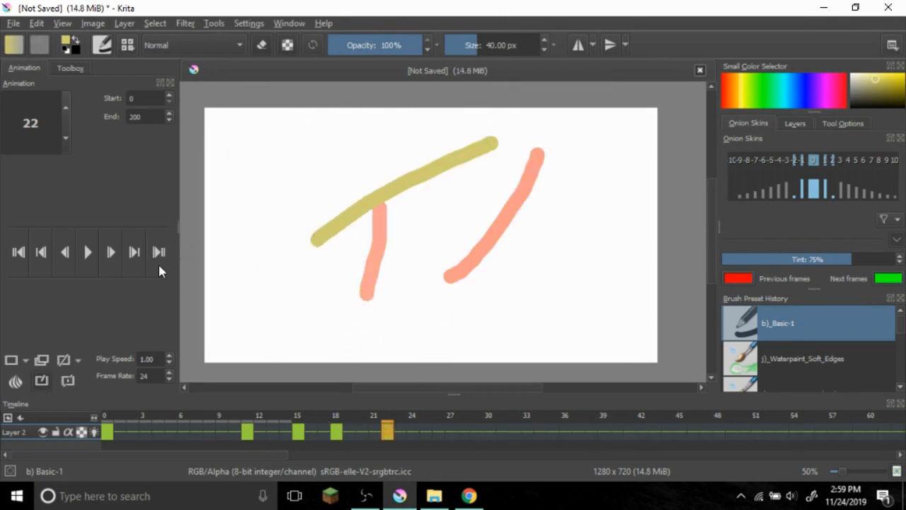
pyautogui.click(87, 253)
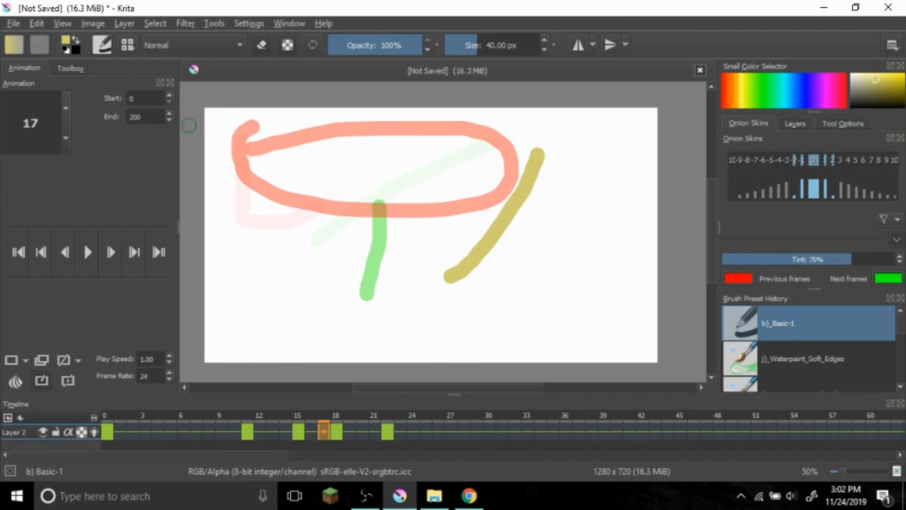
# Select frames 0 through 25 of Layer 2 and remove them from the timeline
pyautogui.click(515, 430)
pyautogui.moveTo(422, 433); pyautogui.dragTo(109, 430)
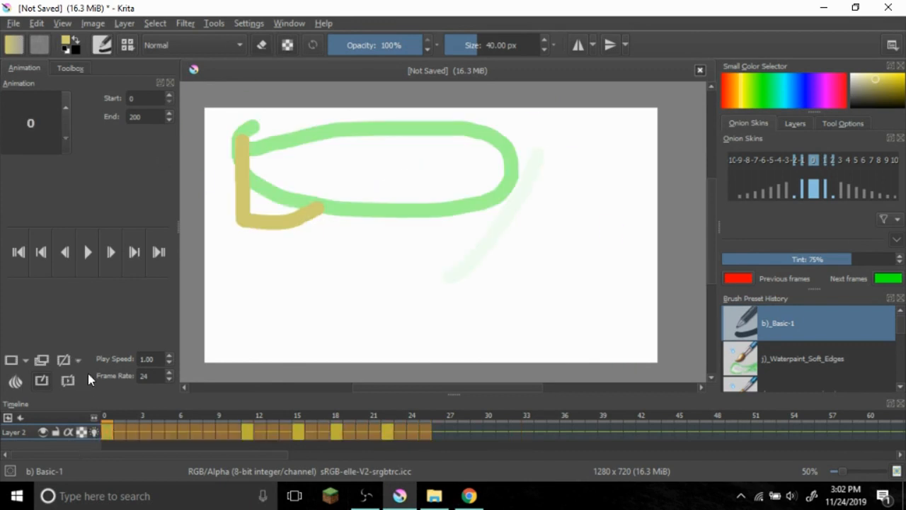
pyautogui.click(69, 359)
# Try drawing a stroke on frame 8 of Layer 2
pyautogui.click(210, 430)
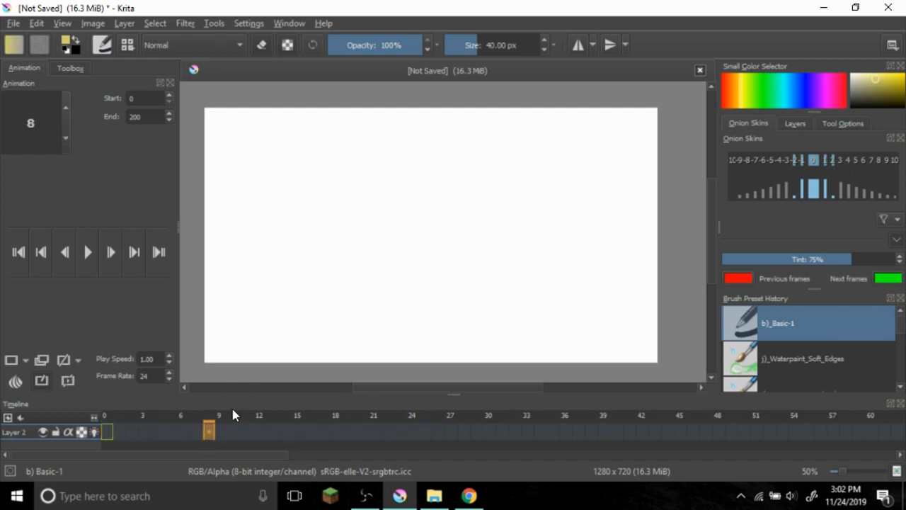
pyautogui.moveTo(261, 103); pyautogui.dragTo(239, 189)
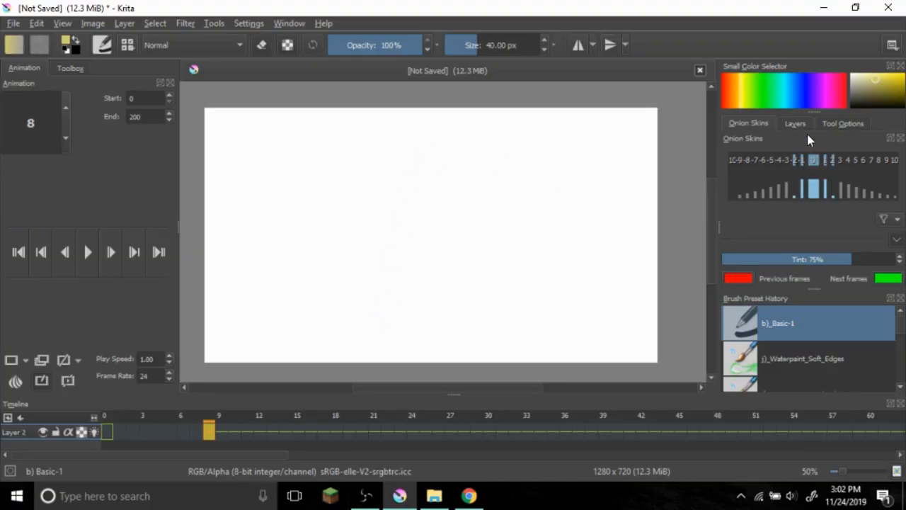
# Draw a long curved yellow stroke across the lower canvas on Layer 1 and make Layer 2 the active layer
pyautogui.click(795, 124)
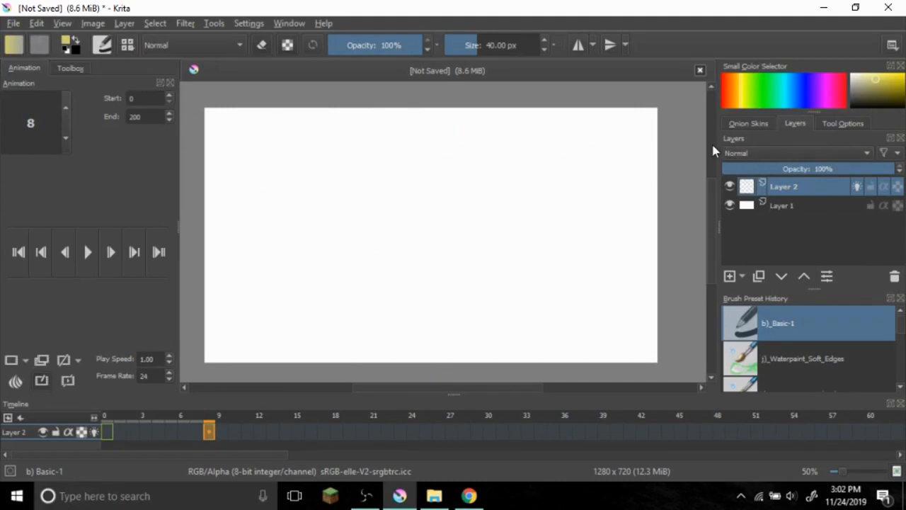
pyautogui.click(786, 205)
pyautogui.moveTo(567, 221); pyautogui.dragTo(272, 285)
pyautogui.click(793, 189)
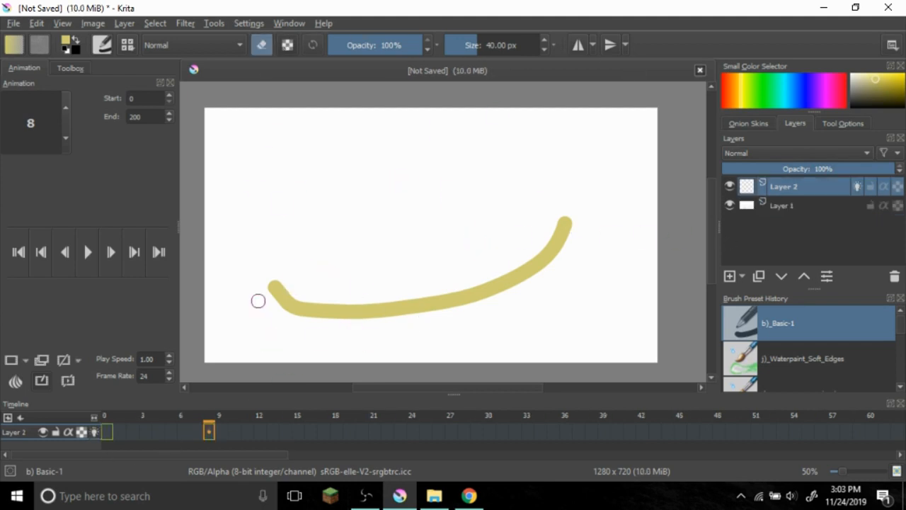
# Clear the yellow stroke from Layer 1 and make Layer 2 the active layer
pyautogui.click(261, 45)
pyautogui.click(772, 209)
pyautogui.moveTo(266, 285)
pyautogui.mouseDown()
pyautogui.moveTo(264, 307)
pyautogui.moveTo(274, 332)
pyautogui.moveTo(276, 230)
pyautogui.moveTo(274, 342)
pyautogui.moveTo(265, 276)
pyautogui.moveTo(274, 229)
pyautogui.moveTo(253, 326)
pyautogui.moveTo(317, 274)
pyautogui.moveTo(290, 288)
pyautogui.moveTo(257, 316)
pyautogui.moveTo(326, 284)
pyautogui.moveTo(298, 315)
pyautogui.moveTo(292, 286)
pyautogui.moveTo(295, 335)
pyautogui.moveTo(321, 299)
pyautogui.moveTo(296, 309)
pyautogui.moveTo(285, 334)
pyautogui.moveTo(263, 328)
pyautogui.moveTo(312, 305)
pyautogui.moveTo(318, 322)
pyautogui.moveTo(298, 306)
pyautogui.moveTo(345, 317)
pyautogui.moveTo(389, 299)
pyautogui.moveTo(355, 322)
pyautogui.moveTo(395, 302)
pyautogui.moveTo(449, 296)
pyautogui.moveTo(370, 308)
pyautogui.moveTo(404, 314)
pyautogui.moveTo(476, 278)
pyautogui.moveTo(403, 318)
pyautogui.moveTo(520, 253)
pyautogui.moveTo(455, 305)
pyautogui.moveTo(565, 213)
pyautogui.moveTo(577, 187)
pyautogui.moveTo(536, 275)
pyautogui.moveTo(559, 241)
pyautogui.moveTo(485, 282)
pyautogui.moveTo(560, 227)
pyautogui.moveTo(567, 196)
pyautogui.moveTo(508, 267)
pyautogui.moveTo(547, 204)
pyautogui.moveTo(535, 238)
pyautogui.moveTo(596, 199)
pyautogui.moveTo(546, 305)
pyautogui.moveTo(239, 317)
pyautogui.mouseUp()
pyautogui.click(261, 45)
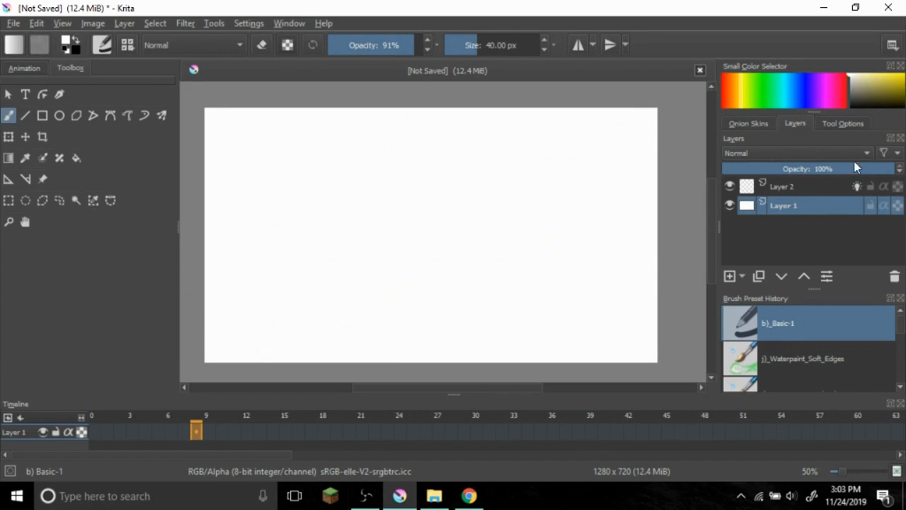
pyautogui.click(814, 187)
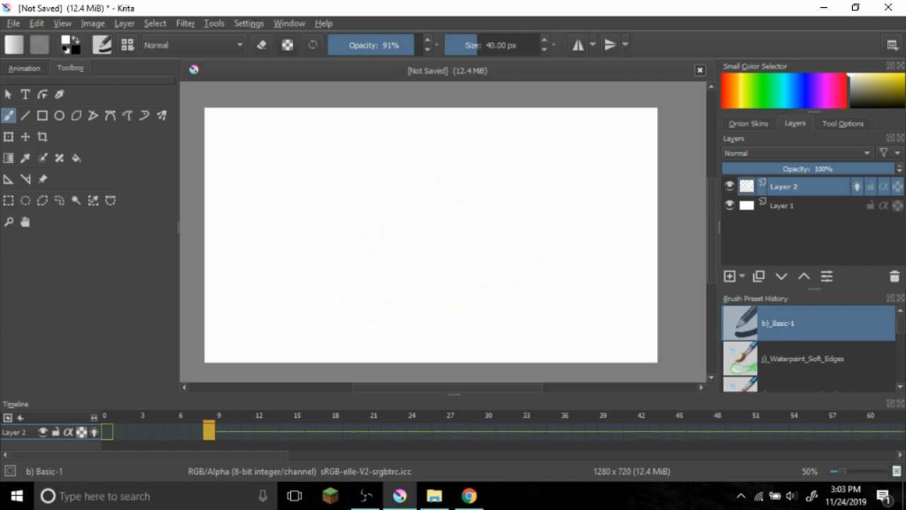
# Choose a green paint colour and draw several short scattered strokes around the canvas centre on frame 8 of Layer 2
pyautogui.click(893, 84)
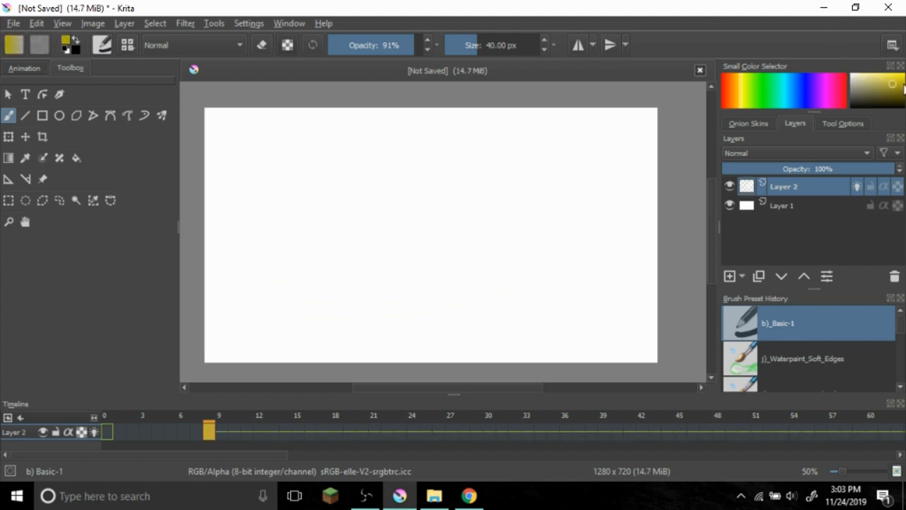
pyautogui.click(761, 102)
pyautogui.moveTo(423, 252); pyautogui.dragTo(344, 290)
pyautogui.click(429, 210)
pyautogui.moveTo(467, 225); pyautogui.dragTo(520, 237)
pyautogui.moveTo(542, 229); pyautogui.dragTo(517, 205)
pyautogui.moveTo(435, 225); pyautogui.dragTo(451, 186)
pyautogui.moveTo(355, 209); pyautogui.dragTo(382, 231)
pyautogui.moveTo(375, 150); pyautogui.dragTo(440, 204)
pyautogui.moveTo(402, 243); pyautogui.dragTo(329, 249)
# Erase some of the green strokes on Layer 2 with eraser mode at 100% opacity and clear the rest of the layer's content
pyautogui.press('e')
pyautogui.moveTo(341, 291); pyautogui.dragTo(436, 245)
pyautogui.moveTo(343, 293)
pyautogui.mouseDown()
pyautogui.moveTo(407, 255)
pyautogui.moveTo(370, 283)
pyautogui.mouseUp()
pyautogui.moveTo(400, 40); pyautogui.dragTo(439, 41)
pyautogui.moveTo(401, 264)
pyautogui.mouseDown()
pyautogui.moveTo(434, 252)
pyautogui.moveTo(340, 284)
pyautogui.moveTo(390, 268)
pyautogui.moveTo(407, 245)
pyautogui.moveTo(337, 298)
pyautogui.moveTo(425, 238)
pyautogui.moveTo(338, 253)
pyautogui.moveTo(371, 246)
pyautogui.moveTo(338, 262)
pyautogui.moveTo(405, 238)
pyautogui.moveTo(250, 248)
pyautogui.moveTo(378, 224)
pyautogui.moveTo(381, 234)
pyautogui.moveTo(360, 211)
pyautogui.moveTo(350, 299)
pyautogui.moveTo(361, 207)
pyautogui.moveTo(368, 230)
pyautogui.moveTo(360, 199)
pyautogui.moveTo(338, 213)
pyautogui.moveTo(385, 180)
pyautogui.mouseUp()
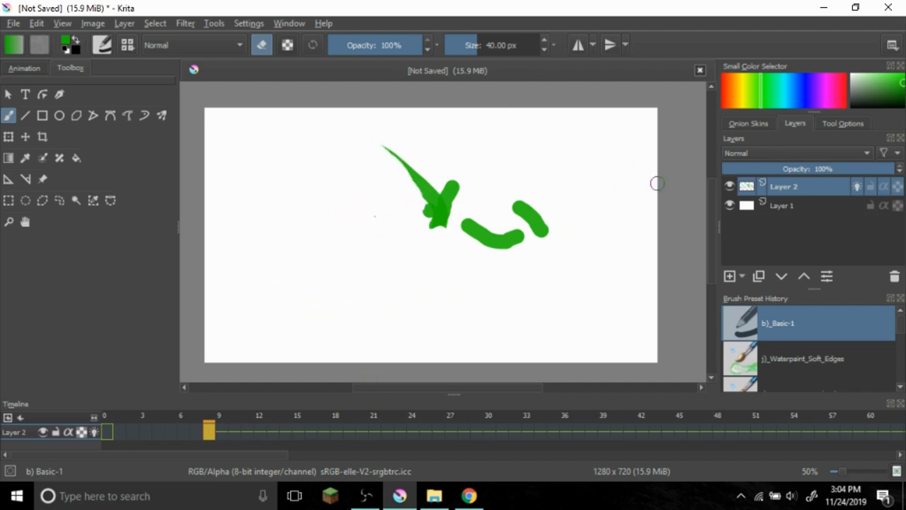
pyautogui.press('Delete')
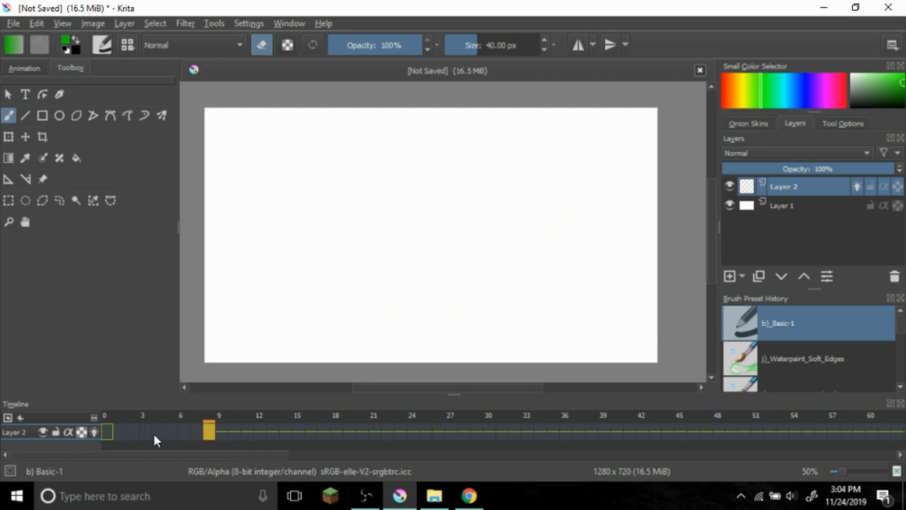
# Go to frame 0 of Layer 2, turn off eraser mode and draw a near-vertical green stroke in the upper canvas
pyautogui.click(157, 432)
pyautogui.click(133, 432)
pyautogui.click(24, 68)
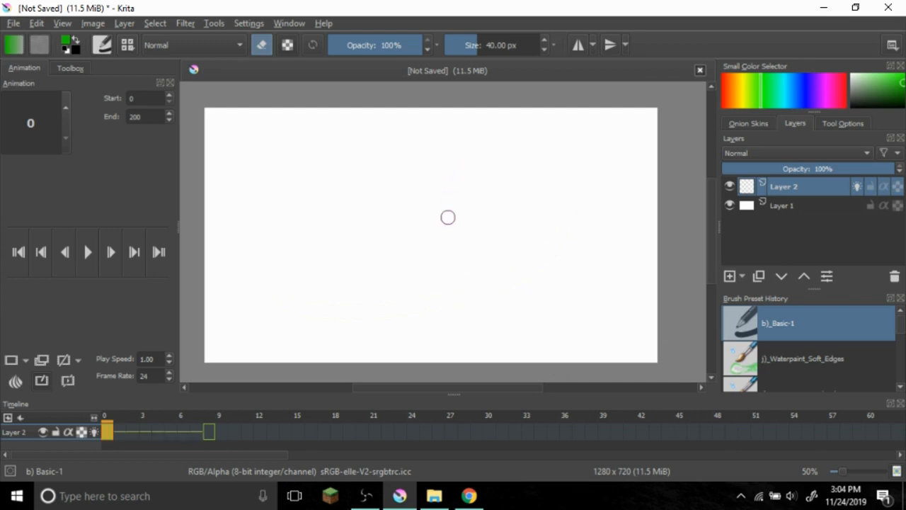
pyautogui.press('e')
pyautogui.moveTo(355, 142); pyautogui.dragTo(359, 248)
# Add a new paint layer and draw a black horizontal stroke across the top of the green stroke to form a T
pyautogui.click(730, 276)
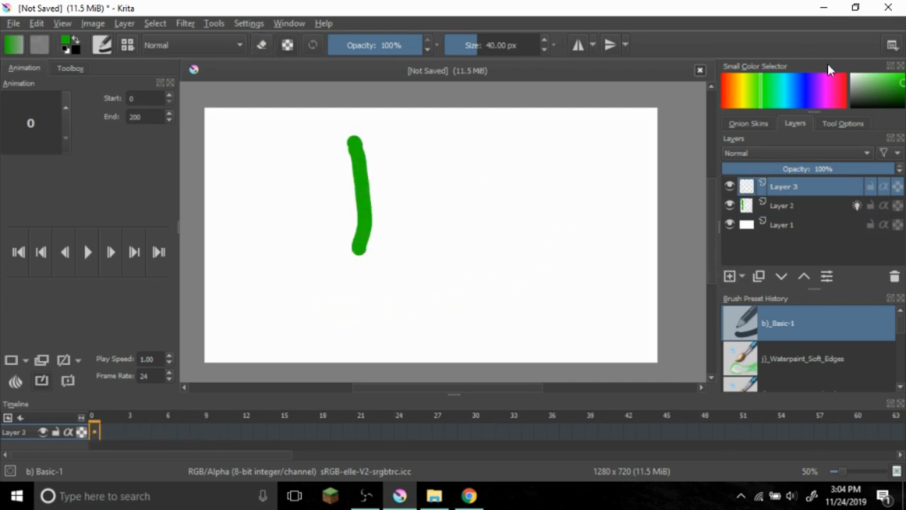
pyautogui.press('d')
pyautogui.moveTo(280, 146); pyautogui.dragTo(407, 131)
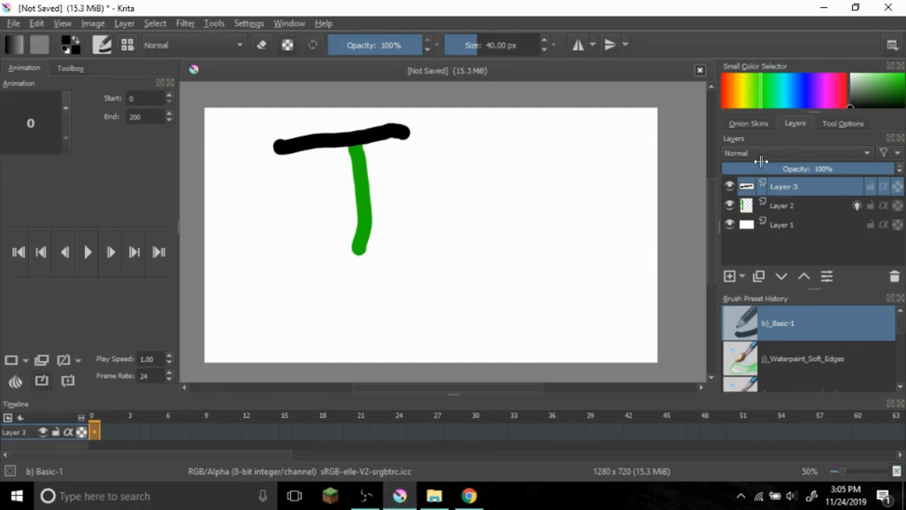
# Add a group layer and move Layer 3 and Layer 2 into it, keeping Layer 3 above Layer 2
pyautogui.click(742, 277)
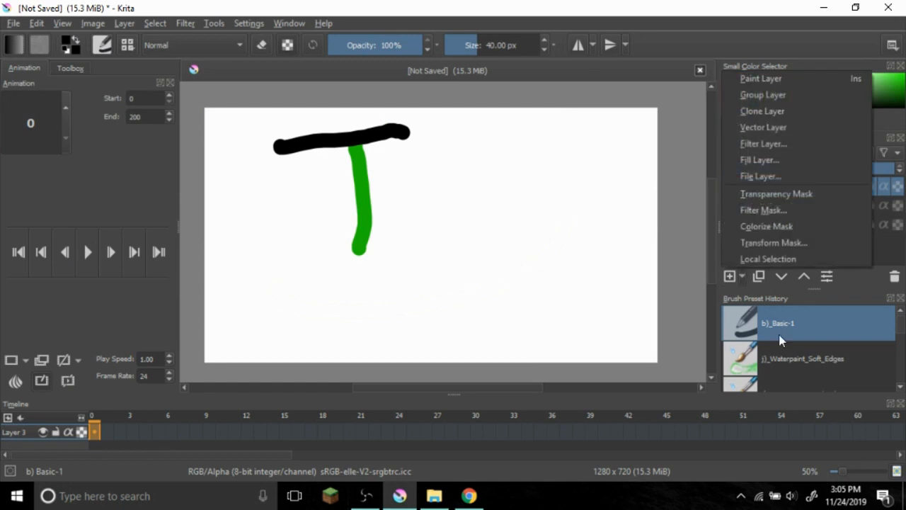
pyautogui.click(753, 77)
pyautogui.moveTo(803, 204); pyautogui.dragTo(797, 187)
pyautogui.moveTo(787, 225); pyautogui.dragTo(802, 208)
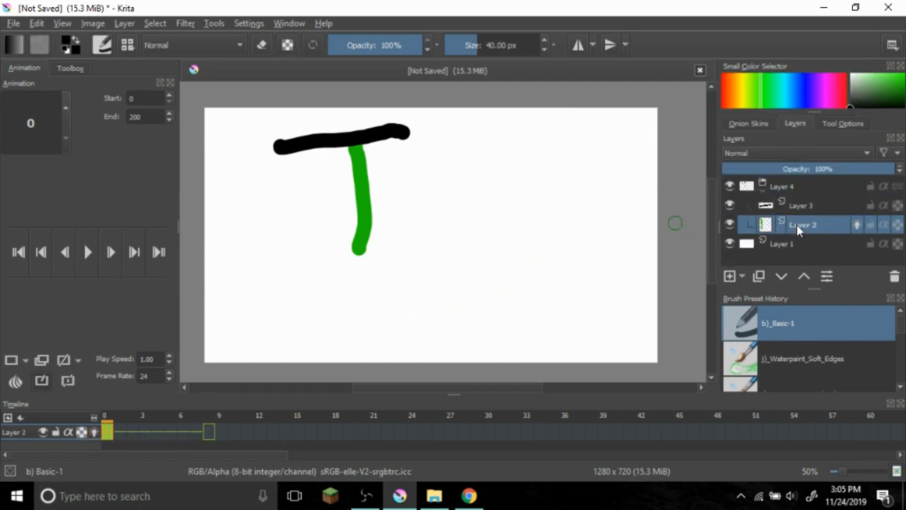
pyautogui.click(761, 187)
pyautogui.click(761, 187)
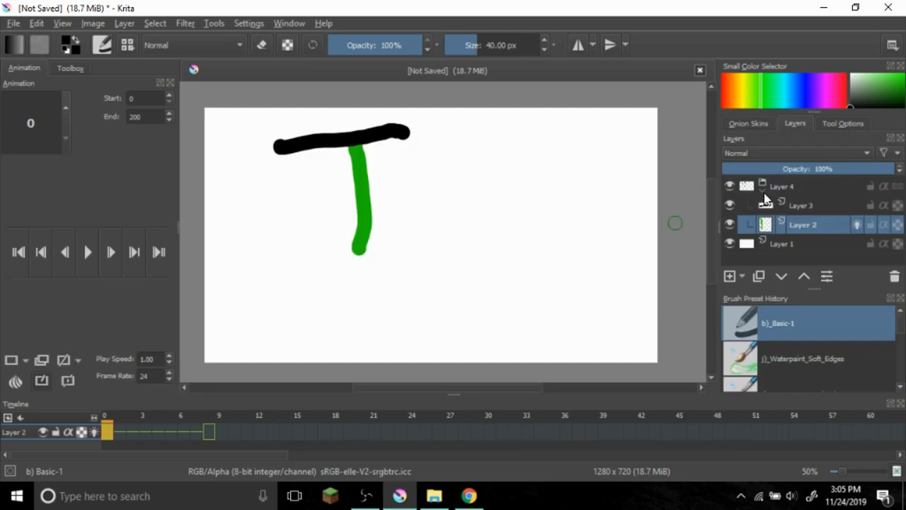
# Move the whole group with the T drawing to the right across the canvas using the Transform tool
pyautogui.click(820, 187)
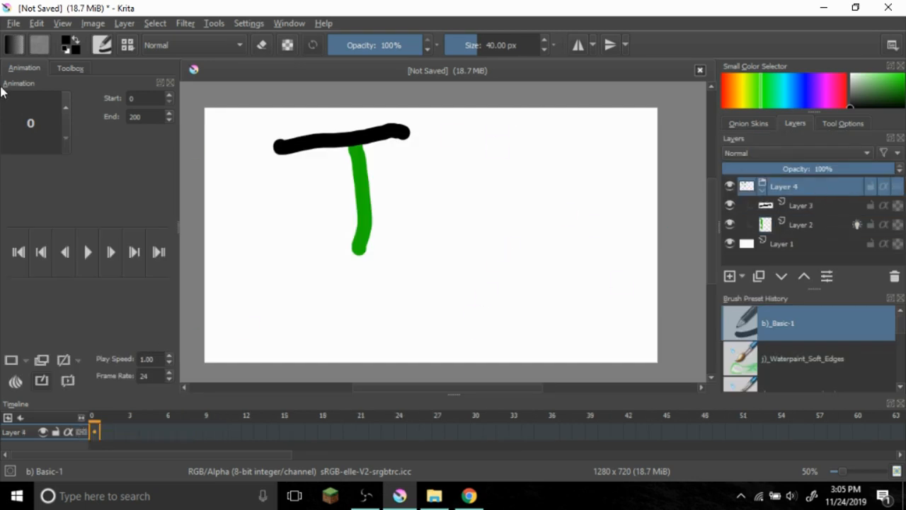
pyautogui.click(60, 68)
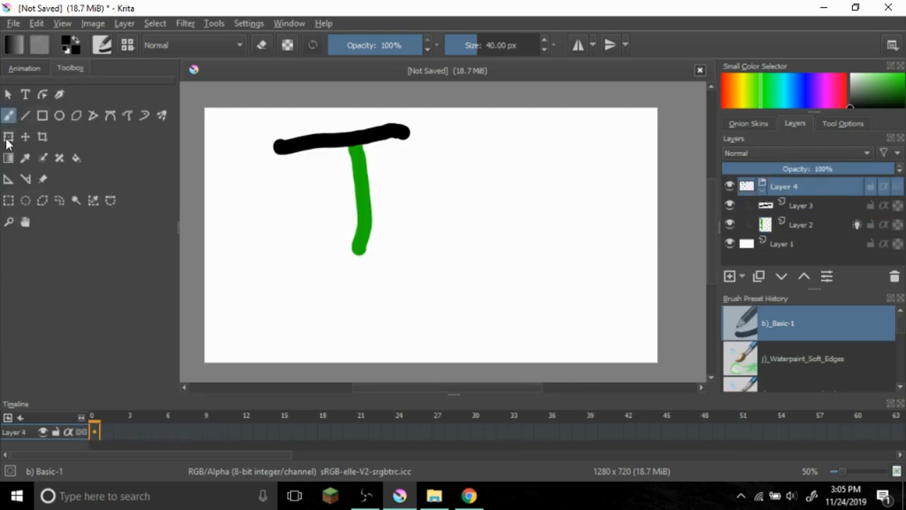
pyautogui.click(8, 136)
pyautogui.moveTo(344, 187); pyautogui.dragTo(437, 194)
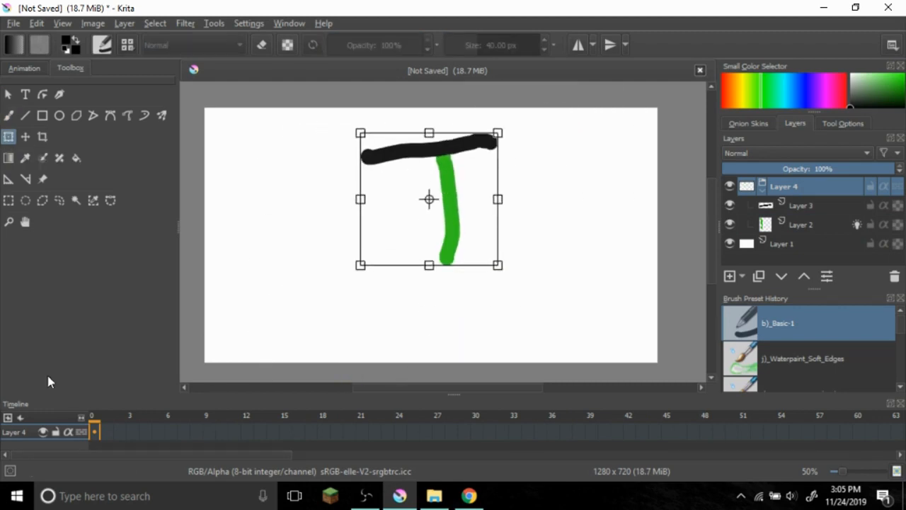
pyautogui.click(9, 116)
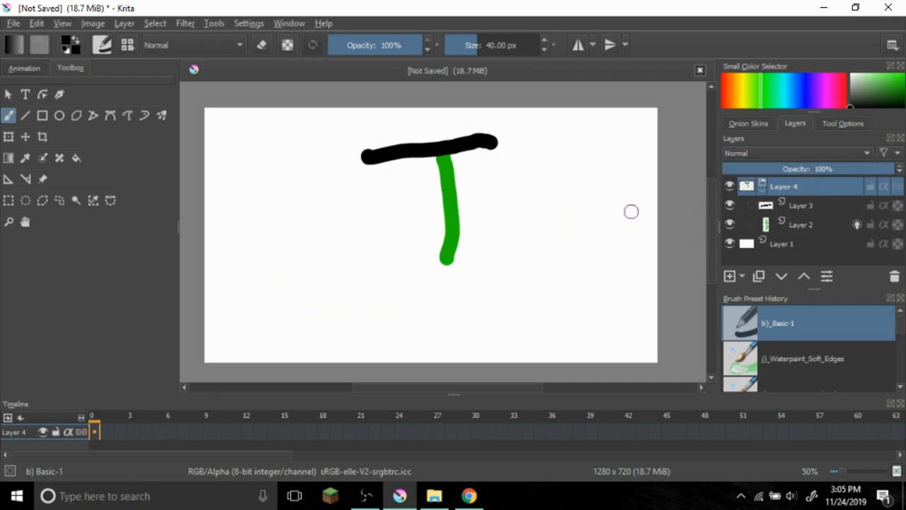
pyautogui.click(28, 68)
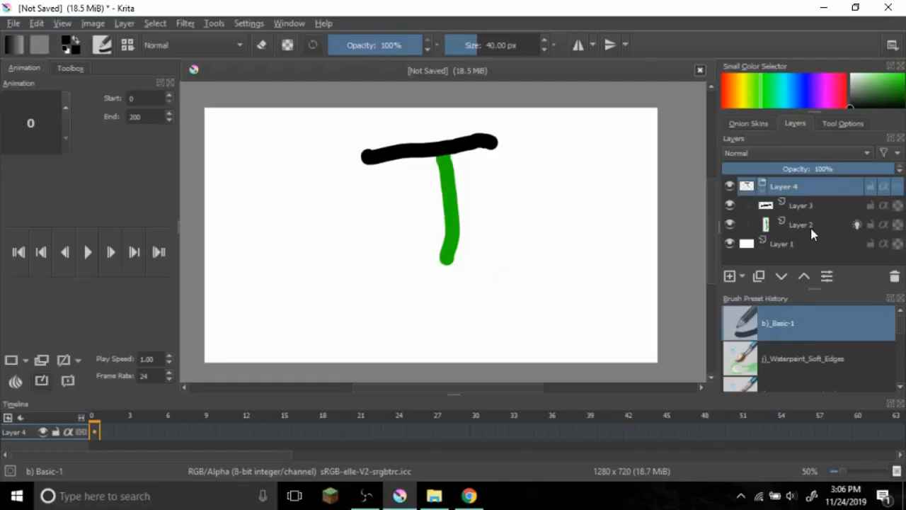
# Move Layer 3 below Layer 2 inside the group and return it above Layer 2
pyautogui.click(804, 208)
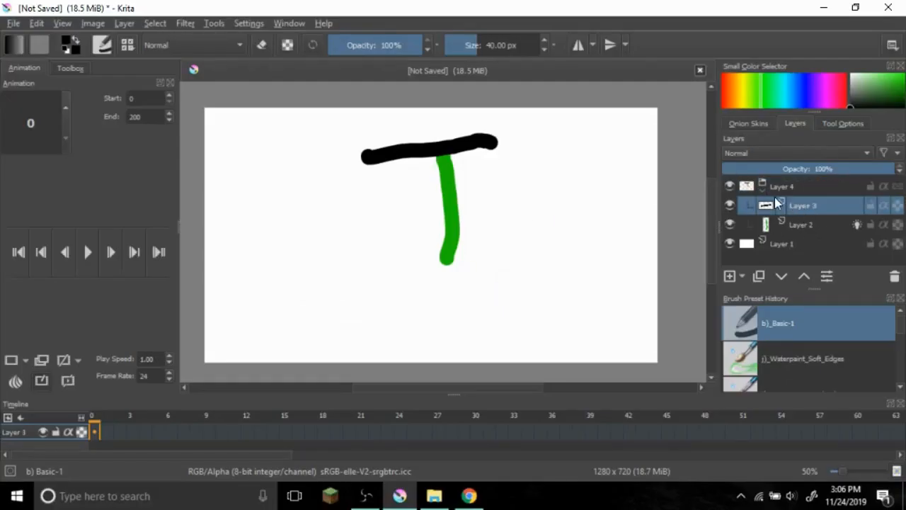
pyautogui.moveTo(799, 202); pyautogui.dragTo(801, 231)
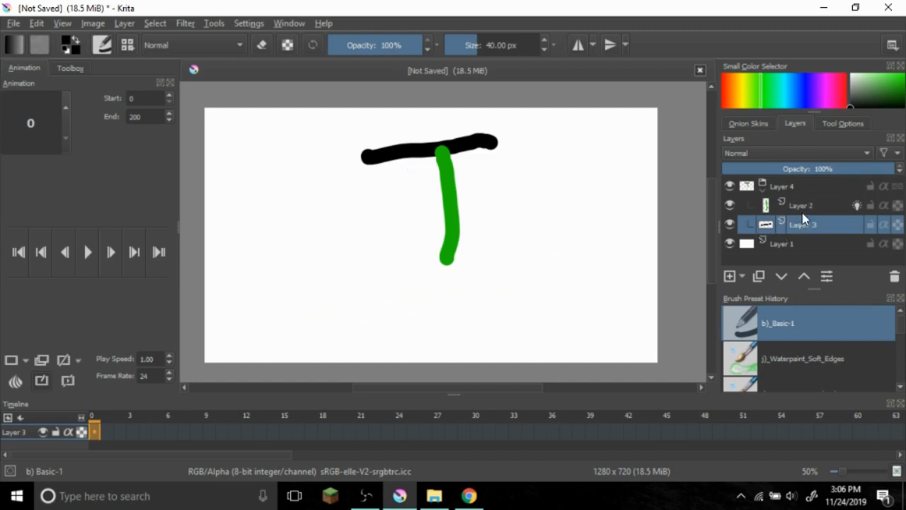
pyautogui.moveTo(807, 224); pyautogui.dragTo(822, 205)
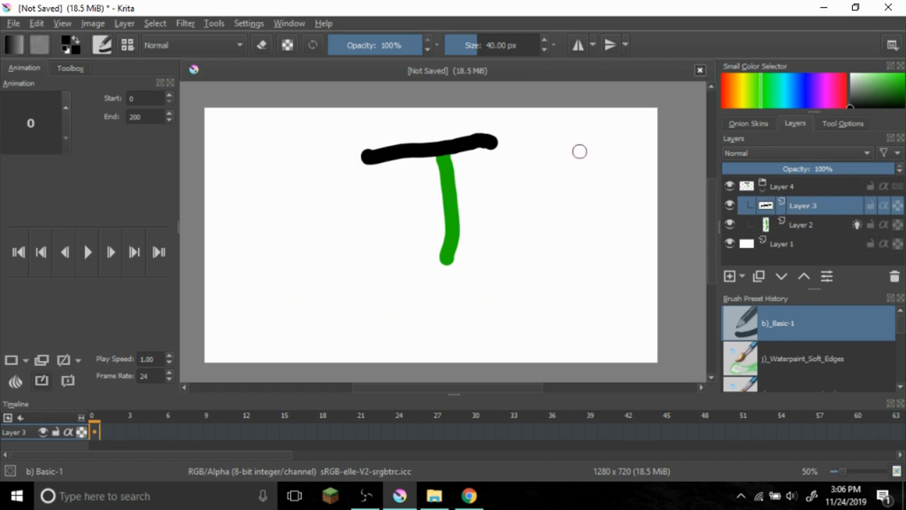
pyautogui.moveTo(823, 223)
pyautogui.mouseDown()
pyautogui.moveTo(824, 233)
pyautogui.moveTo(814, 200)
pyautogui.moveTo(816, 231)
pyautogui.moveTo(829, 204)
pyautogui.moveTo(823, 225)
pyautogui.moveTo(832, 201)
pyautogui.moveTo(838, 205)
pyautogui.mouseUp()
# Rename Layer 3 as Superior Layer
pyautogui.doubleClick(803, 209)
pyautogui.press('BackSpace')
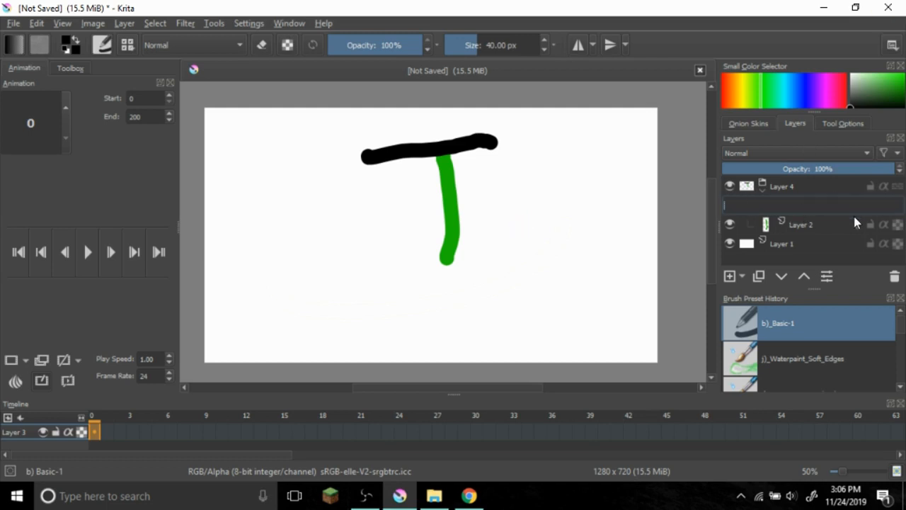
pyautogui.write('Super')
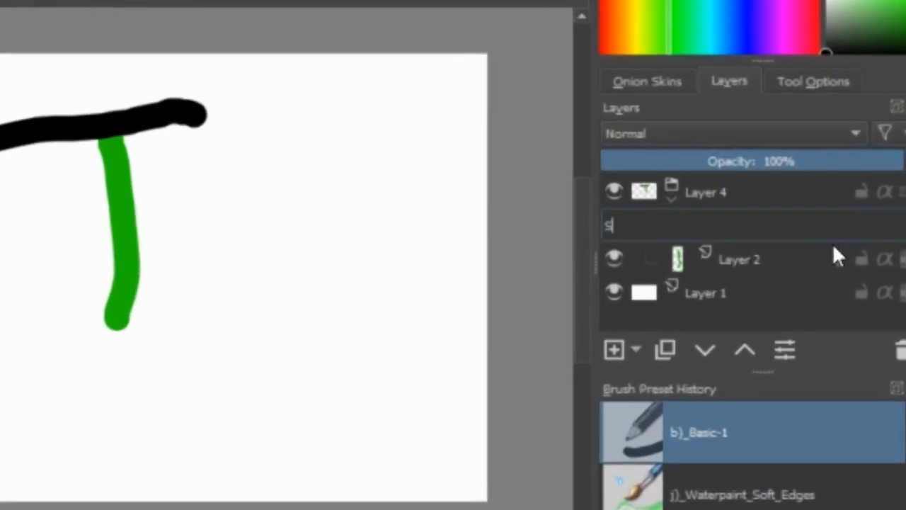
pyautogui.write('ior Layer')
# Rename Layer 2 as Peasant
pyautogui.click(777, 260)
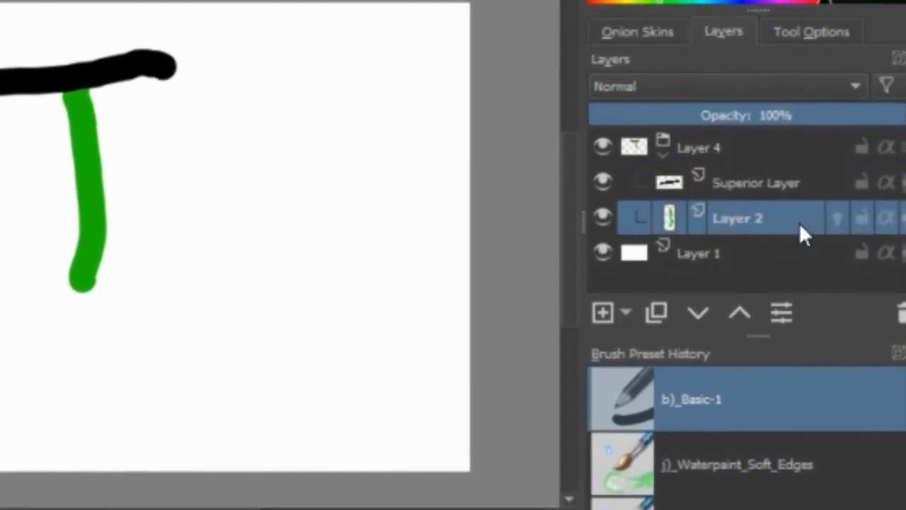
pyautogui.write('Peasnat')
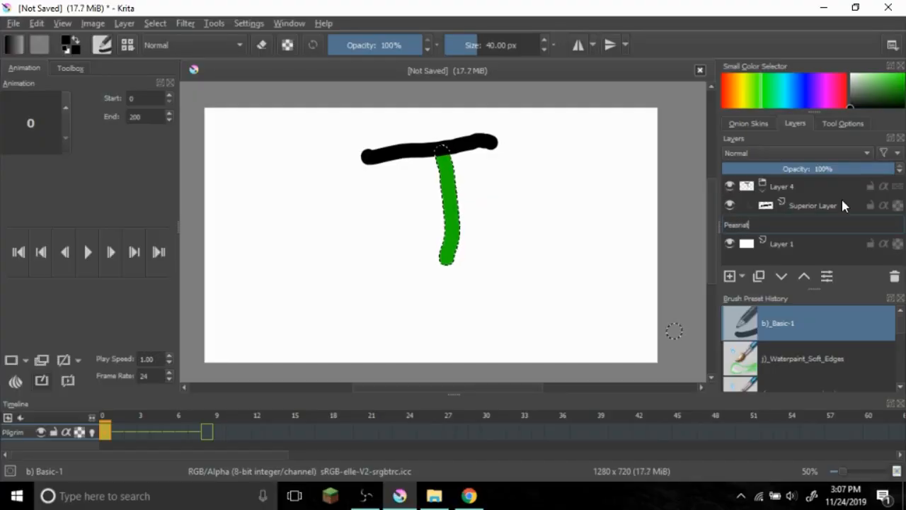
pyautogui.press('BackSpace')
pyautogui.press('BackSpace')
pyautogui.press('BackSpace')
pyautogui.write('ant')
pyautogui.press('Return')
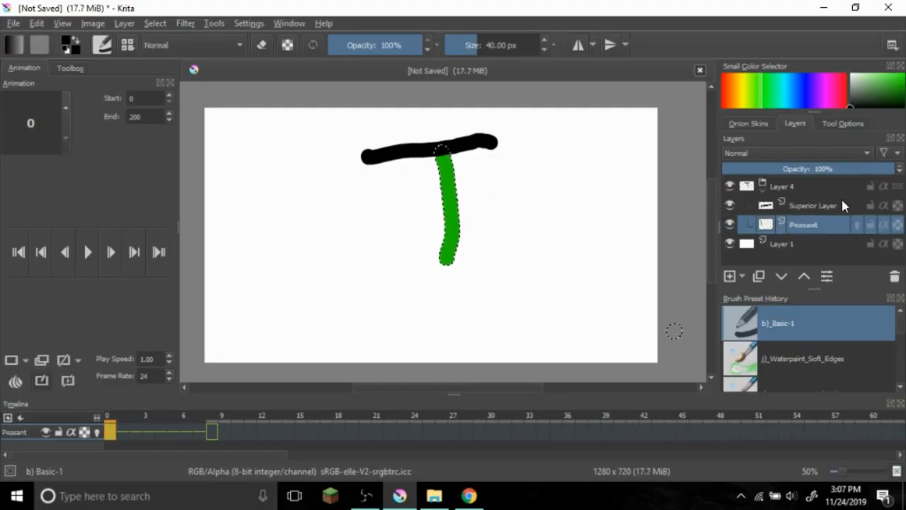
# Switch between the Superior Layer and Peasant layers, and flatten all layers into a single layer
pyautogui.click(812, 208)
pyautogui.click(808, 225)
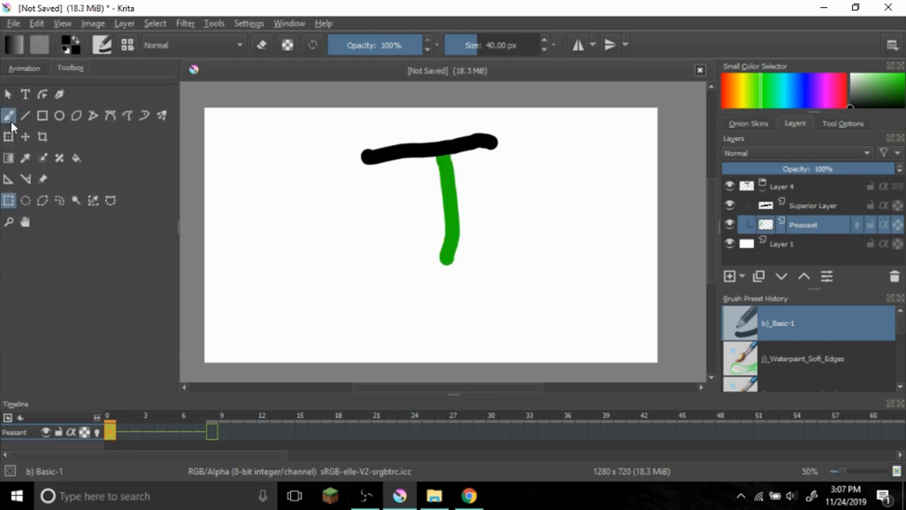
pyautogui.click(25, 68)
pyautogui.click(844, 207)
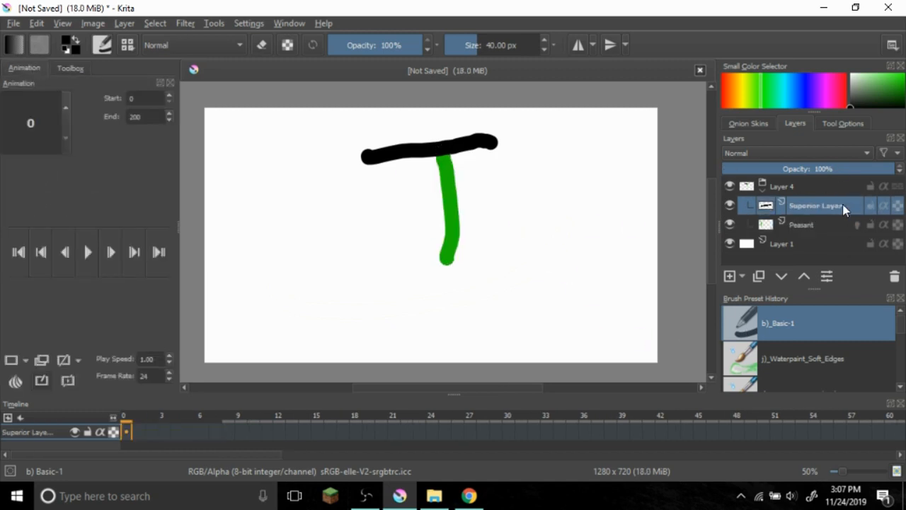
pyautogui.click(813, 224)
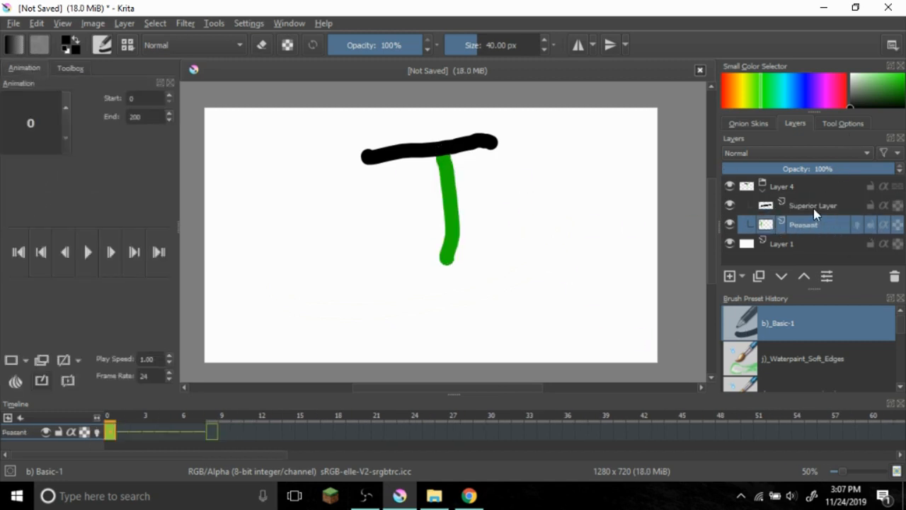
pyautogui.hotkey('ctrl', 'shift', 'e')
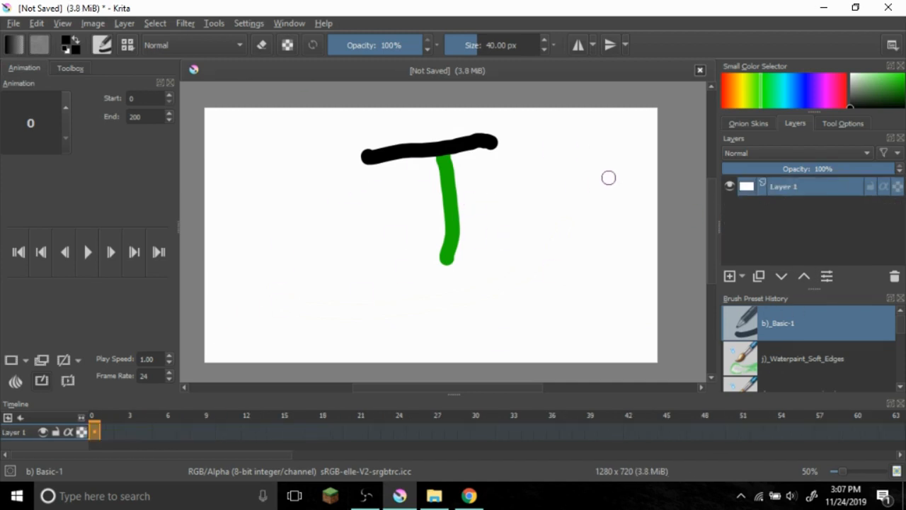
# Visit frame 8, return to frame 0 and turn on Inherit Alpha for Layer 1
pyautogui.scroll(-4, 584, 215)
pyautogui.scroll(4, 513, 246)
pyautogui.moveTo(548, 222); pyautogui.dragTo(347, 308)
pyautogui.click(195, 427)
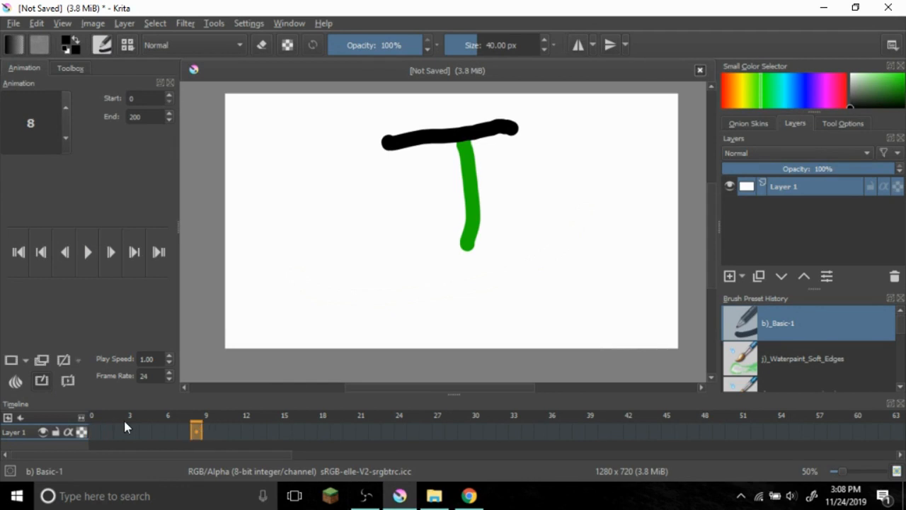
pyautogui.moveTo(121, 429); pyautogui.dragTo(108, 430)
pyautogui.click(69, 432)
pyautogui.click(120, 431)
pyautogui.click(82, 432)
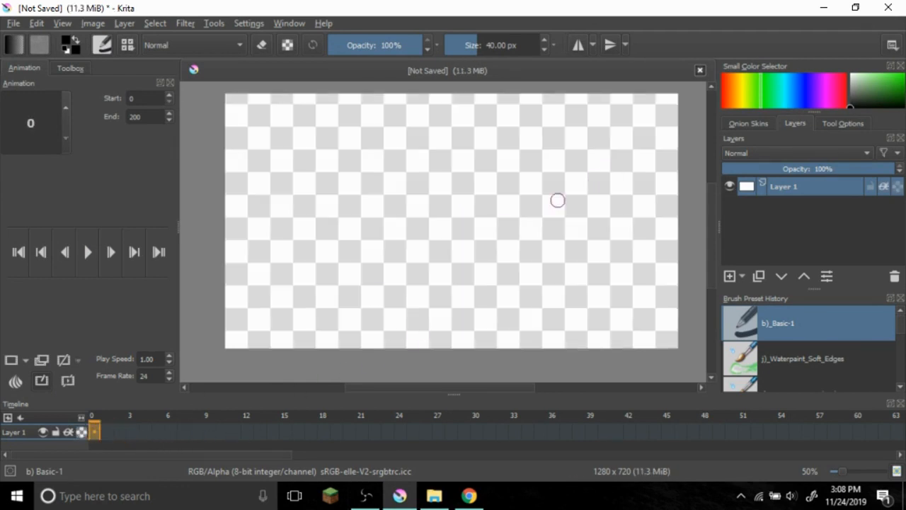
# Examine the canvas transparency checkerboard at different positions and zoom levels
pyautogui.moveTo(558, 201); pyautogui.dragTo(496, 204)
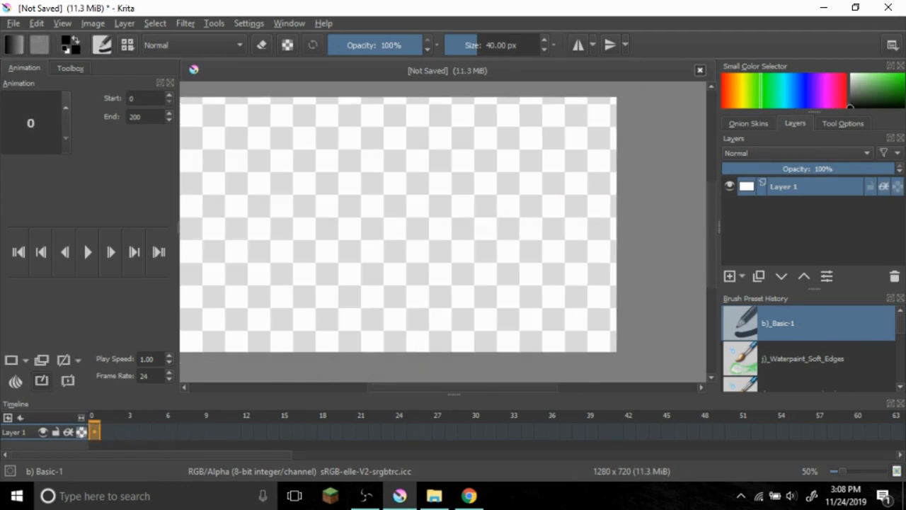
pyautogui.click(729, 186)
pyautogui.moveTo(421, 237); pyautogui.dragTo(469, 206)
pyautogui.press('1')
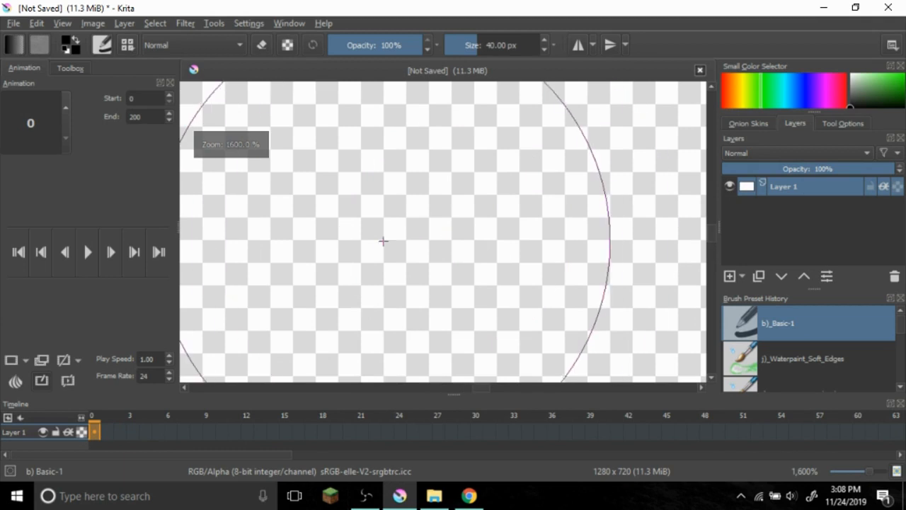
pyautogui.scroll(-3, 484, 247)
pyautogui.scroll(2, 490, 218)
pyautogui.scroll(-2, 489, 233)
pyautogui.scroll(1, 498, 233)
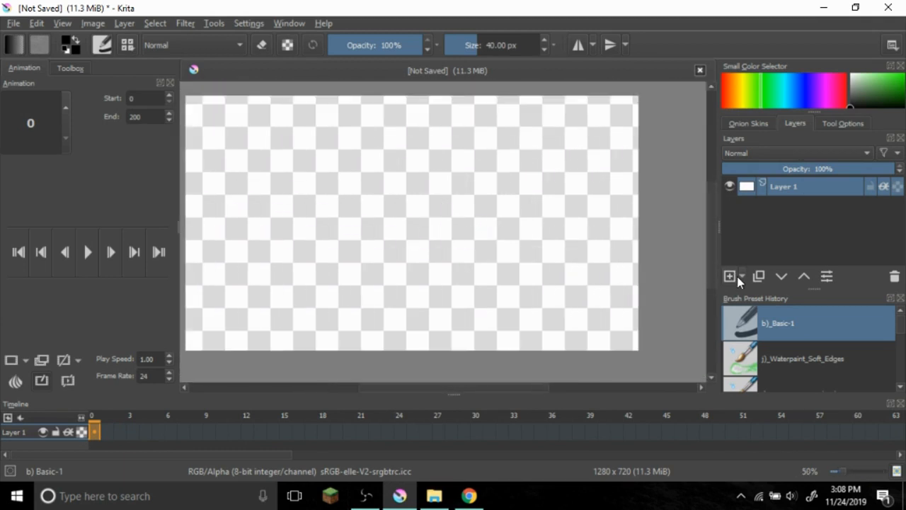
# Add a new paint layer above Layer 1, draw short black test marks on it and undo them
pyautogui.click(730, 276)
pyautogui.moveTo(549, 207)
pyautogui.mouseDown()
pyautogui.moveTo(541, 212)
pyautogui.moveTo(569, 225)
pyautogui.mouseUp()
pyautogui.hotkey('ctrl', 'z')
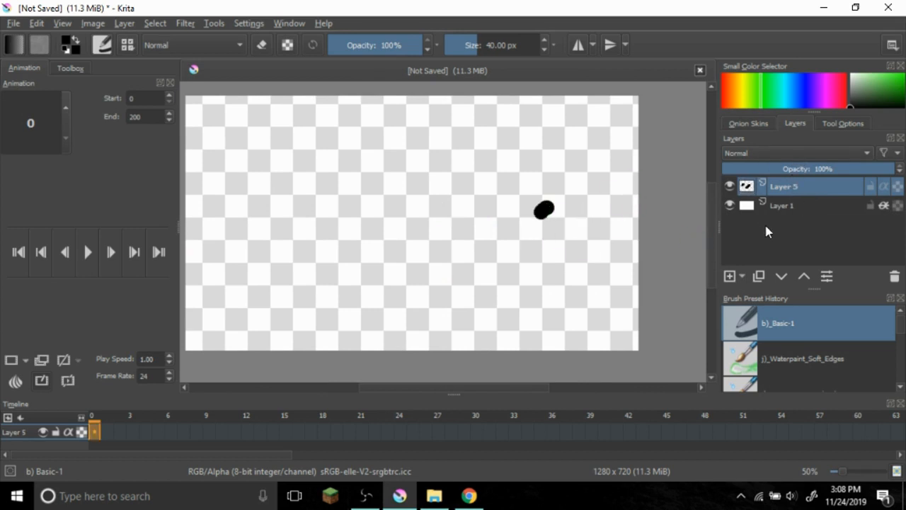
pyautogui.hotkey('ctrl', 'z')
# Draw a long horizontal black stroke and a shorter slanted stroke over its middle on the new layer, undoing an extra downward stroke
pyautogui.moveTo(342, 224); pyautogui.dragTo(577, 222)
pyautogui.moveTo(494, 208); pyautogui.dragTo(400, 232)
pyautogui.moveTo(452, 170)
pyautogui.mouseDown()
pyautogui.moveTo(453, 212)
pyautogui.moveTo(418, 260)
pyautogui.mouseUp()
pyautogui.hotkey('ctrl', 'z')
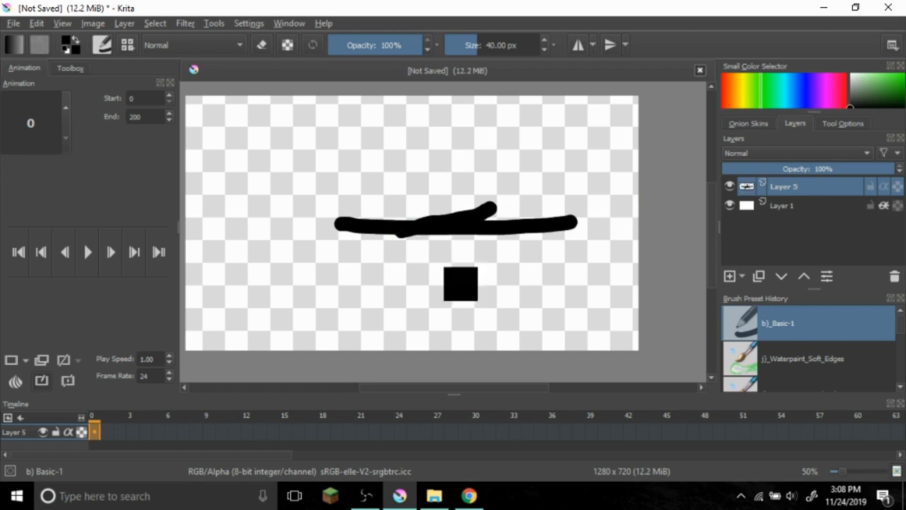
# Undo the last two black strokes on the new layer
pyautogui.hotkey('ctrl', 'z')
pyautogui.hotkey('ctrl', 'z')
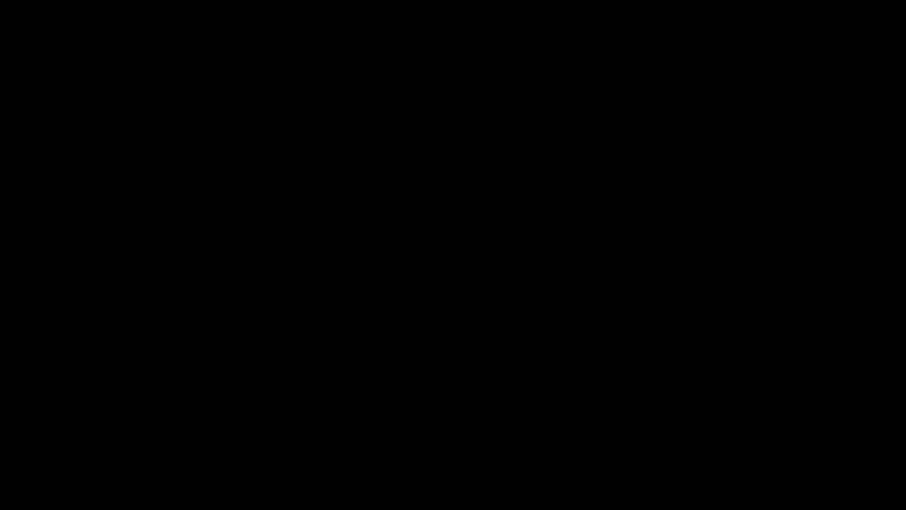
# Pick a medium green and brush a long slanted freehand stroke ending in a large loop on Layer 2
pyautogui.moveTo(513, 218)
pyautogui.mouseDown()
pyautogui.moveTo(573, 184)
pyautogui.moveTo(543, 222)
pyautogui.moveTo(512, 205)
pyautogui.moveTo(522, 213)
pyautogui.mouseUp()
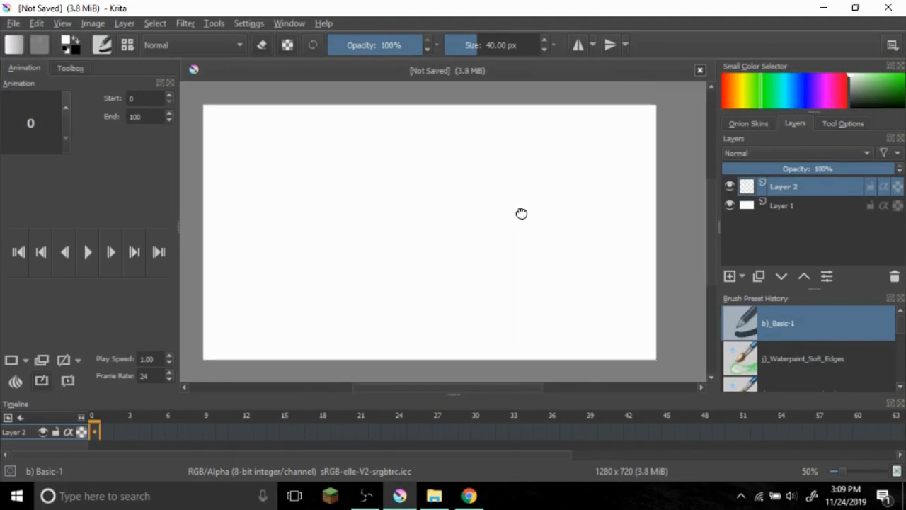
pyautogui.click(86, 68)
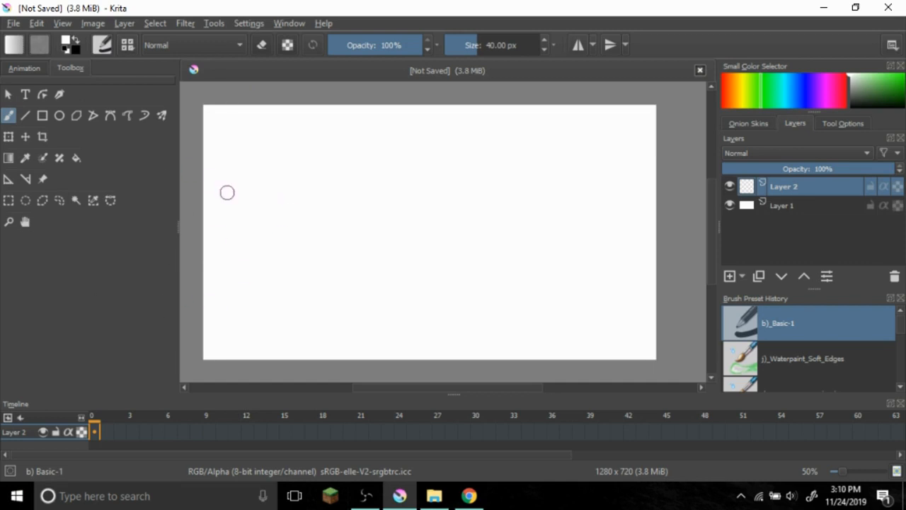
pyautogui.click(8, 138)
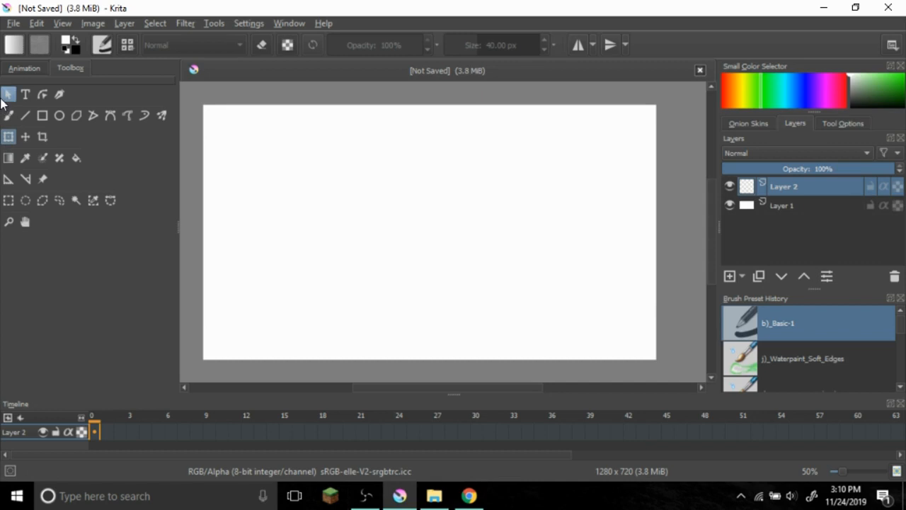
pyautogui.click(9, 116)
pyautogui.click(882, 85)
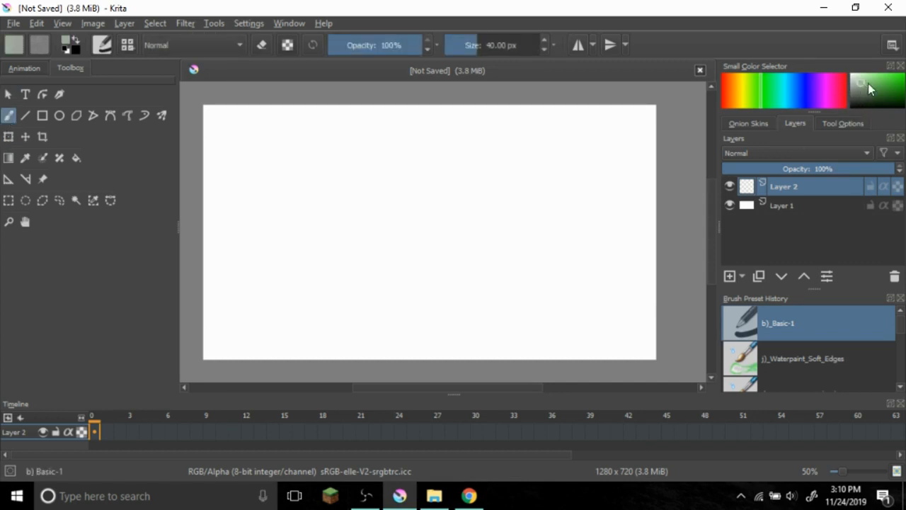
pyautogui.moveTo(262, 287)
pyautogui.mouseDown()
pyautogui.moveTo(395, 210)
pyautogui.moveTo(494, 290)
pyautogui.moveTo(423, 172)
pyautogui.mouseUp()
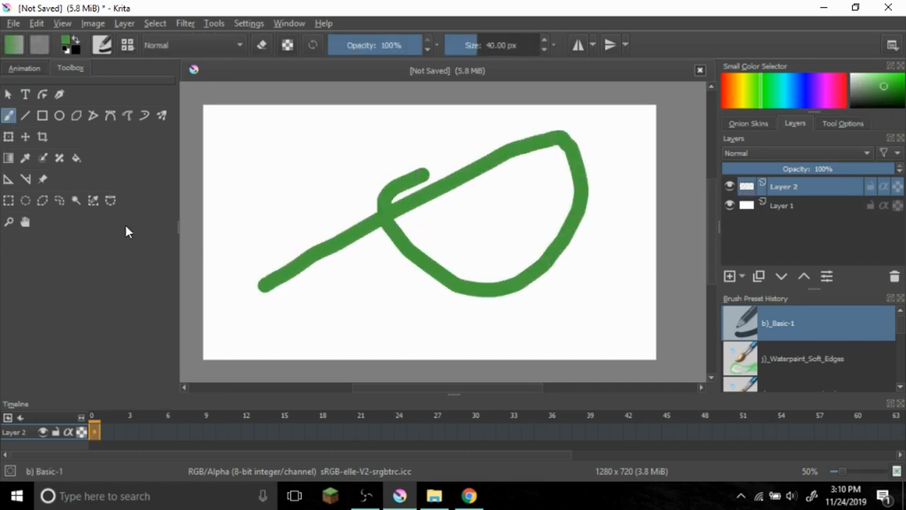
# Transform the green drawing on Layer 2, moving it toward the canvas's upper-right corner and pulling its upper edge down to flip it vertically
pyautogui.click(8, 137)
pyautogui.moveTo(542, 205)
pyautogui.mouseDown()
pyautogui.moveTo(360, 211)
pyautogui.moveTo(415, 206)
pyautogui.moveTo(396, 173)
pyautogui.moveTo(488, 202)
pyautogui.moveTo(454, 217)
pyautogui.moveTo(512, 192)
pyautogui.moveTo(503, 201)
pyautogui.moveTo(428, 178)
pyautogui.moveTo(472, 199)
pyautogui.moveTo(514, 271)
pyautogui.moveTo(548, 178)
pyautogui.mouseUp()
pyautogui.moveTo(307, 203)
pyautogui.mouseDown()
pyautogui.moveTo(149, 206)
pyautogui.moveTo(366, 190)
pyautogui.mouseUp()
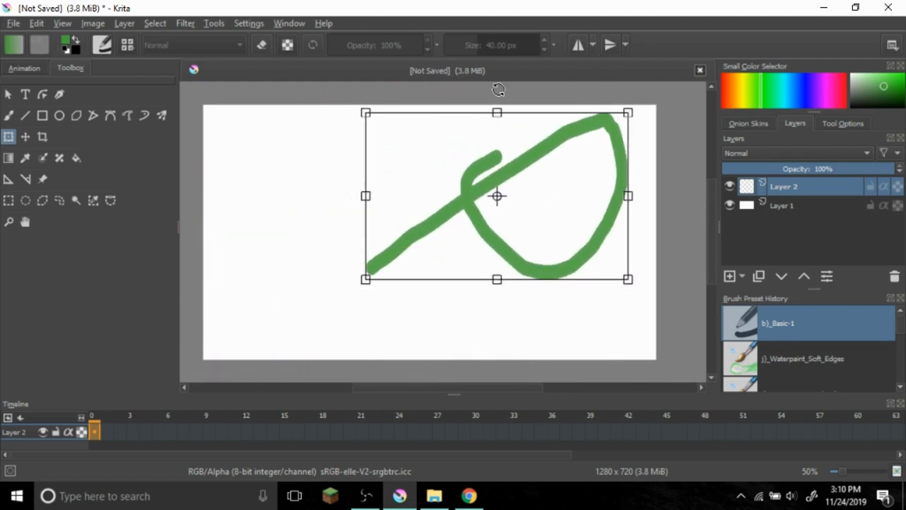
pyautogui.moveTo(494, 110); pyautogui.dragTo(529, 168)
pyautogui.moveTo(530, 166)
pyautogui.mouseDown()
pyautogui.moveTo(529, 305)
pyautogui.moveTo(529, 190)
pyautogui.mouseUp()
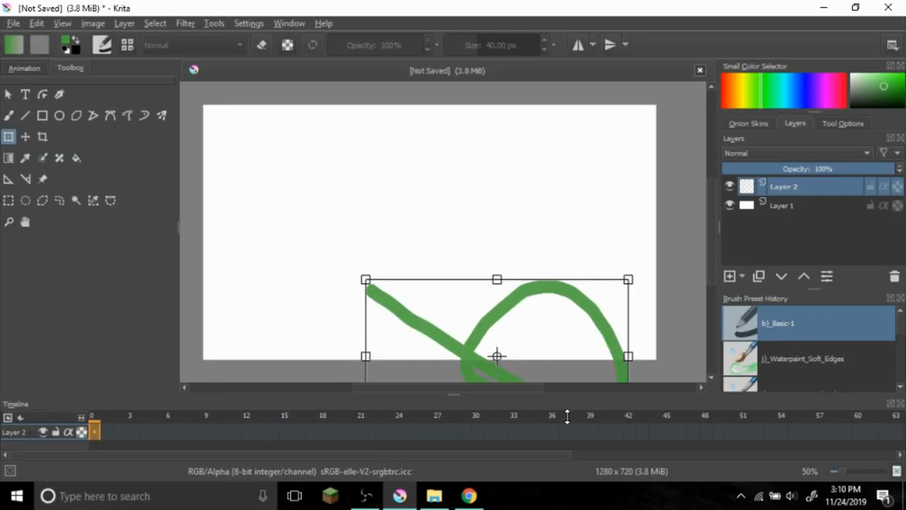
# Enlarge the green drawing beyond the canvas, shrink it to a small figure near the canvas centre, and return to the brush
pyautogui.moveTo(627, 283); pyautogui.dragTo(902, 393)
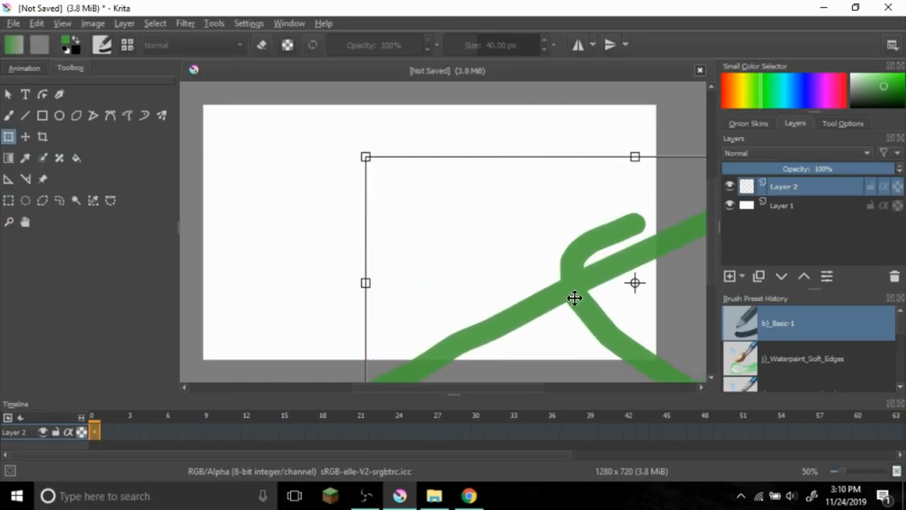
pyautogui.scroll(-3, 364, 217)
pyautogui.scroll(1, 532, 282)
pyautogui.scroll(1, 533, 282)
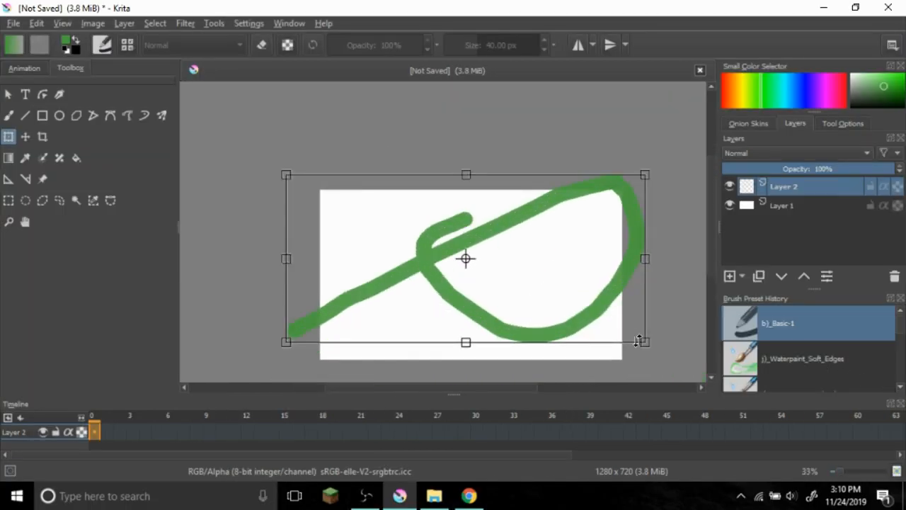
pyautogui.moveTo(644, 341)
pyautogui.mouseDown()
pyautogui.moveTo(320, 203)
pyautogui.moveTo(513, 274)
pyautogui.moveTo(504, 274)
pyautogui.mouseUp()
pyautogui.click(7, 117)
pyautogui.scroll(3, 564, 303)
pyautogui.scroll(3, 288, 199)
pyautogui.scroll(-5, 300, 216)
pyautogui.moveTo(377, 232)
pyautogui.mouseDown()
pyautogui.moveTo(524, 266)
pyautogui.moveTo(475, 217)
pyautogui.moveTo(514, 219)
pyautogui.moveTo(528, 229)
pyautogui.moveTo(510, 245)
pyautogui.moveTo(534, 243)
pyautogui.mouseUp()
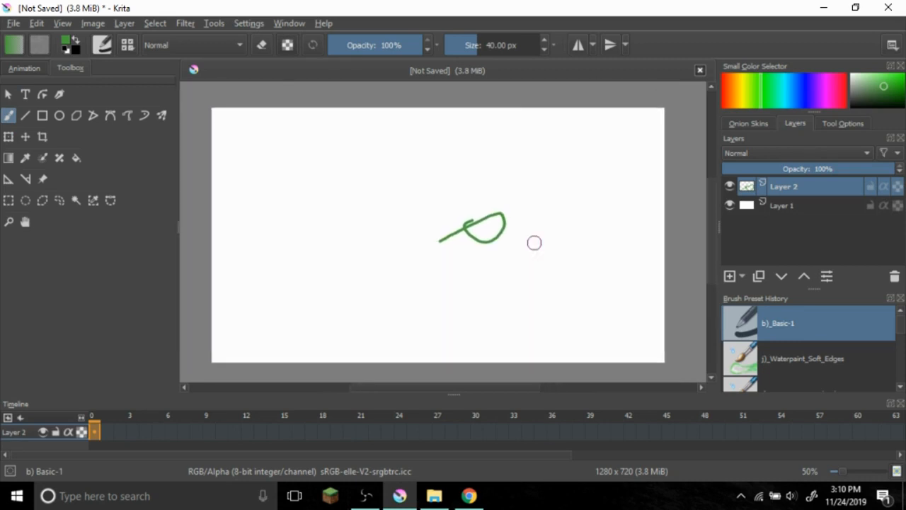
pyautogui.scroll(5, 471, 233)
pyautogui.moveTo(460, 194); pyautogui.dragTo(471, 234)
pyautogui.scroll(-2, 486, 182)
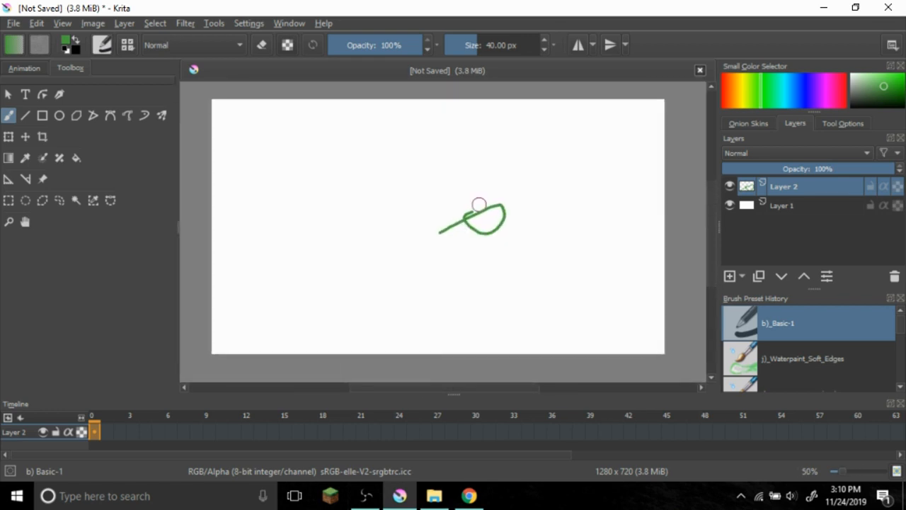
pyautogui.click(34, 71)
pyautogui.click(59, 67)
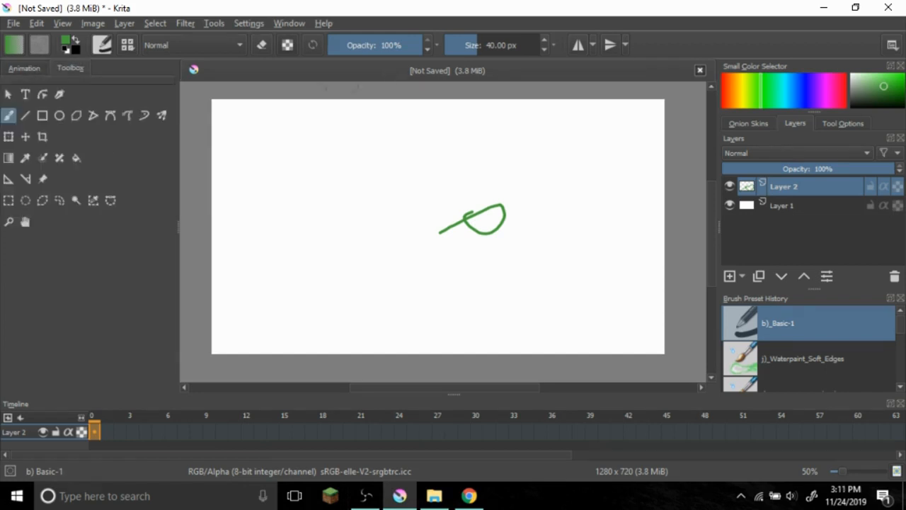
# Draw a wide green ellipse and two green circles on Layer 2 with the Ellipse tool
pyautogui.click(60, 116)
pyautogui.moveTo(222, 139)
pyautogui.mouseDown()
pyautogui.moveTo(346, 224)
pyautogui.moveTo(402, 239)
pyautogui.moveTo(285, 334)
pyautogui.mouseUp()
pyautogui.moveTo(593, 195)
pyautogui.mouseDown()
pyautogui.moveTo(482, 249)
pyautogui.moveTo(558, 196)
pyautogui.moveTo(451, 349)
pyautogui.moveTo(484, 332)
pyautogui.moveTo(469, 320)
pyautogui.moveTo(545, 249)
pyautogui.moveTo(437, 348)
pyautogui.moveTo(542, 219)
pyautogui.moveTo(487, 272)
pyautogui.moveTo(492, 283)
pyautogui.mouseUp()
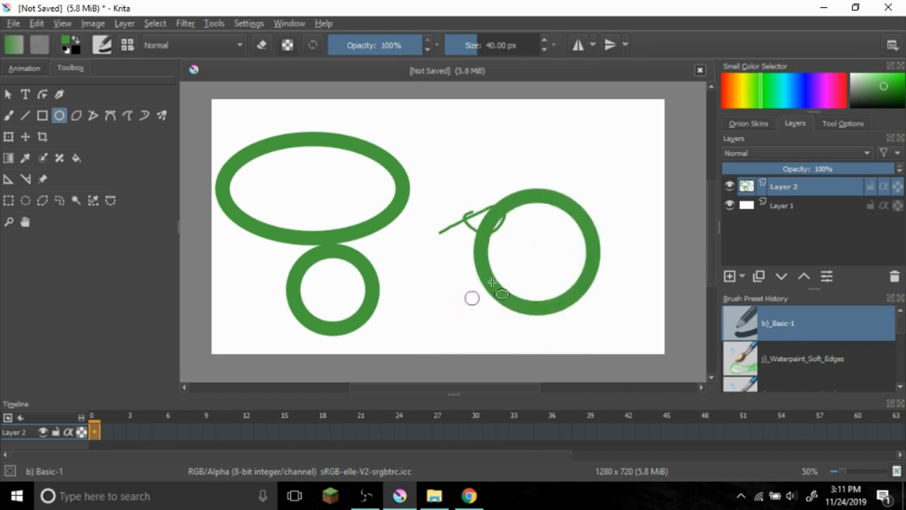
# Draw four overlapping green rectangles across the middle and right of the canvas with the Rectangle tool
pyautogui.click(42, 115)
pyautogui.moveTo(531, 140); pyautogui.dragTo(409, 266)
pyautogui.moveTo(340, 190)
pyautogui.mouseDown()
pyautogui.moveTo(415, 287)
pyautogui.moveTo(437, 287)
pyautogui.mouseUp()
pyautogui.moveTo(623, 225); pyautogui.dragTo(540, 312)
pyautogui.moveTo(409, 328)
pyautogui.mouseDown()
pyautogui.moveTo(439, 277)
pyautogui.moveTo(522, 216)
pyautogui.mouseUp()
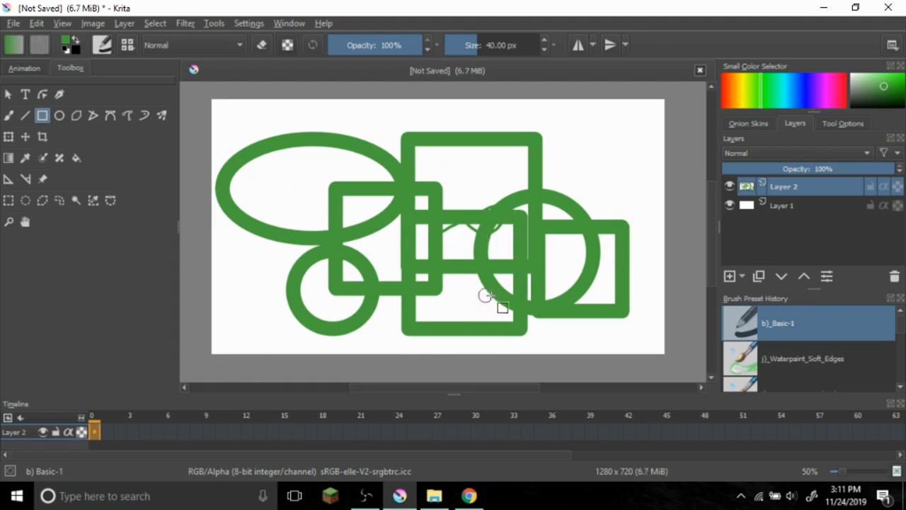
# Add two new paint layers above Layer 2
pyautogui.scroll(2, 448, 224)
pyautogui.moveTo(329, 200); pyautogui.dragTo(296, 191)
pyautogui.scroll(-2, 464, 227)
pyautogui.scroll(-1, 453, 207)
pyautogui.scroll(1, 481, 247)
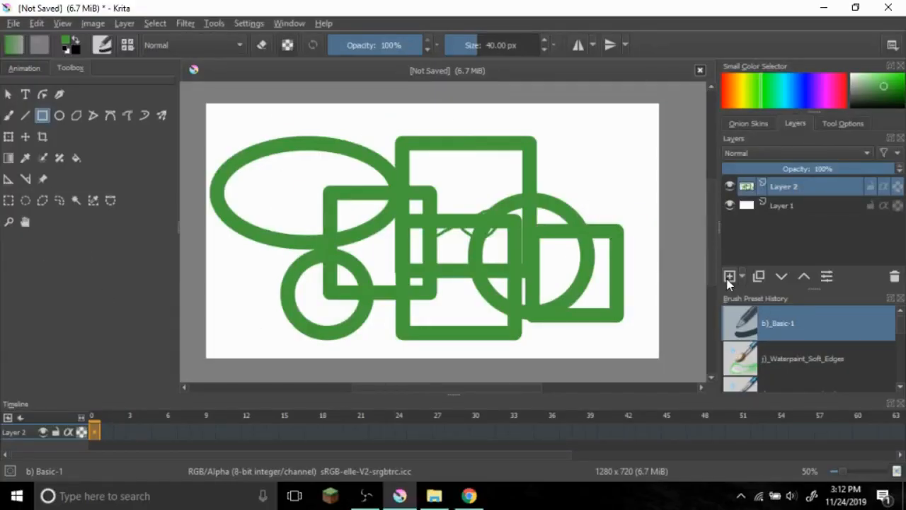
pyautogui.doubleClick(729, 277)
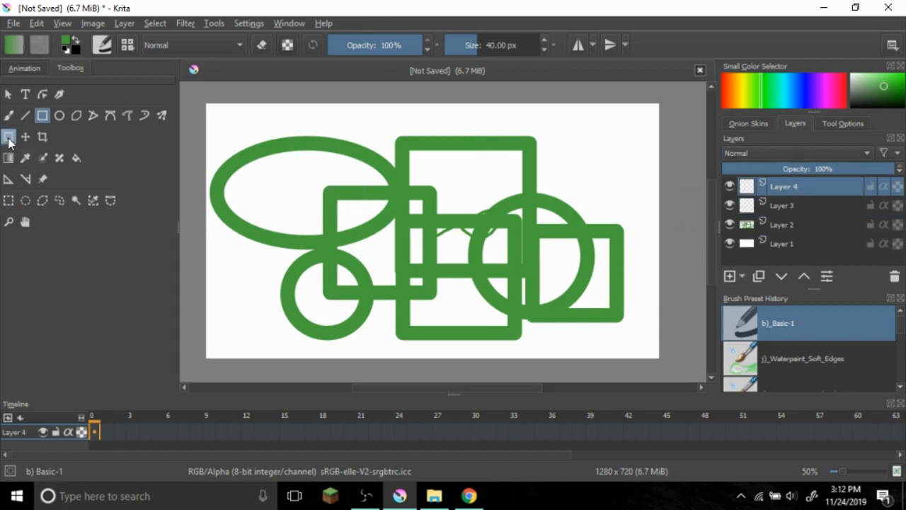
# Select a rectangular area over most of the green shapes on Layer 4 and transform it slightly right and down
pyautogui.click(8, 200)
pyautogui.moveTo(216, 119); pyautogui.dragTo(557, 296)
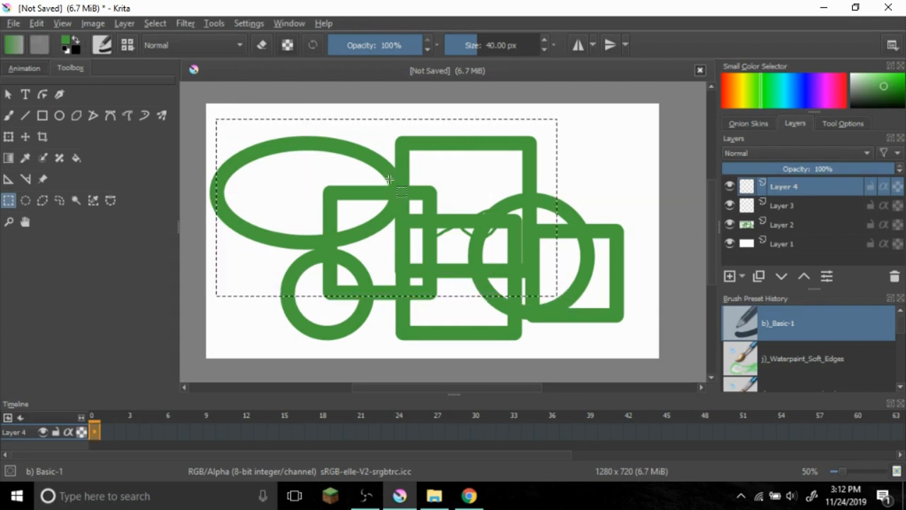
pyautogui.click(9, 136)
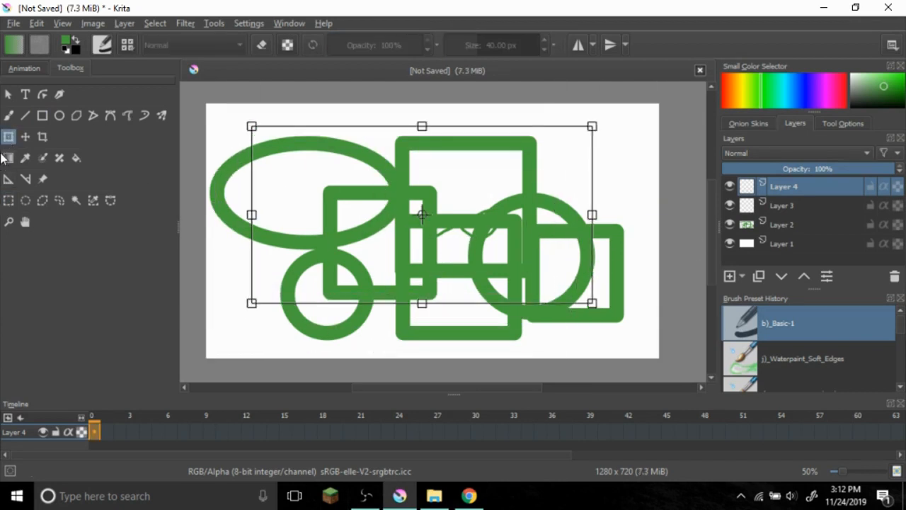
pyautogui.click(8, 115)
# Try the rectangular and polygonal selection tools, and clear the current selection
pyautogui.click(8, 201)
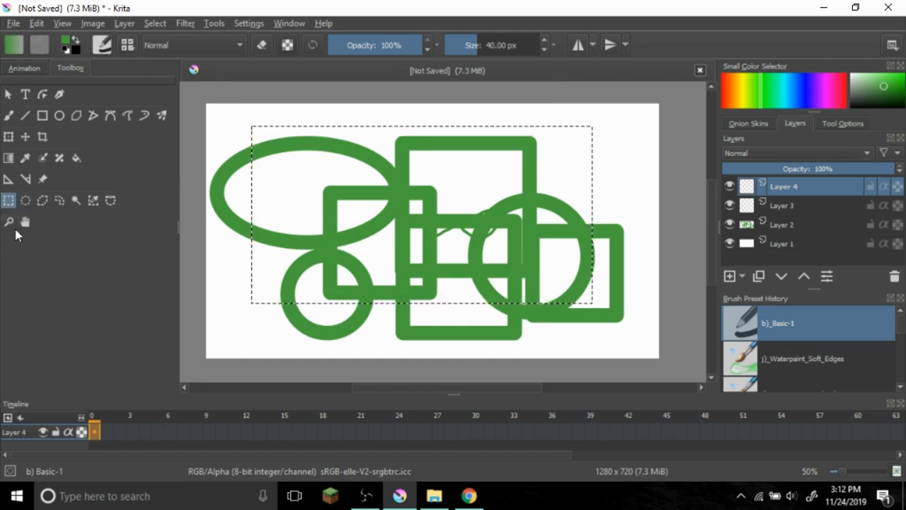
pyautogui.click(46, 203)
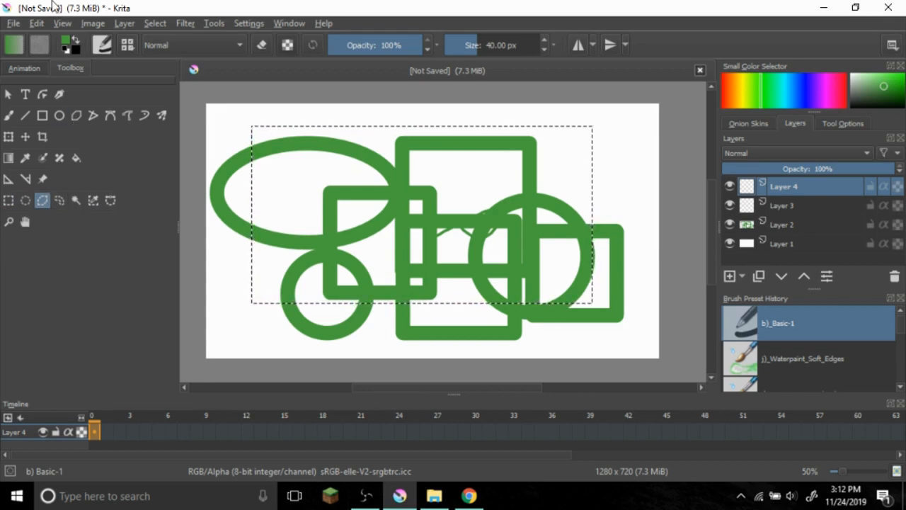
pyautogui.click(9, 116)
pyautogui.hotkey('ctrl', 'shift', 'a')
pyautogui.click(25, 158)
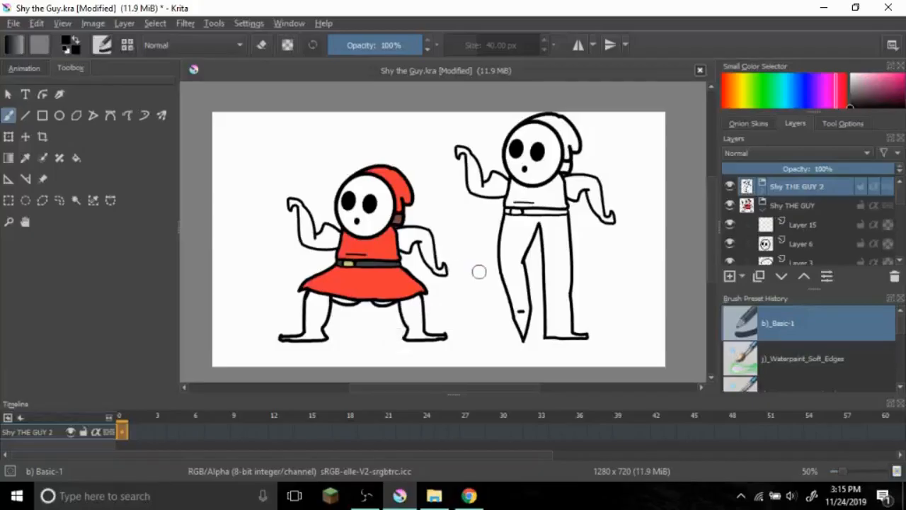
# Collapse and re-expand the Shy THE GUY layer group and look through its layers
pyautogui.moveTo(437, 248); pyautogui.dragTo(417, 235)
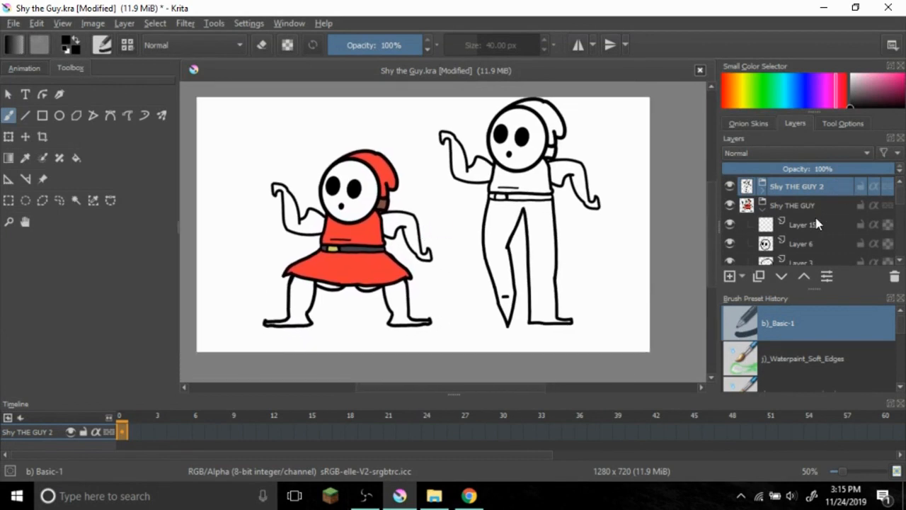
pyautogui.click(765, 207)
pyautogui.click(764, 207)
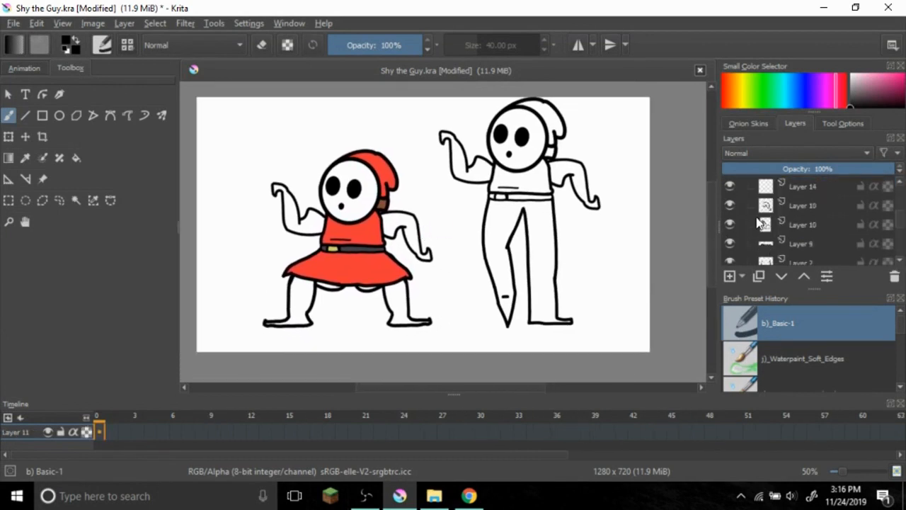
# Examine the red character and the uncoloured character on the canvas at different positions and zoom levels
pyautogui.scroll(1, 760, 222)
pyautogui.moveTo(536, 213); pyautogui.dragTo(472, 248)
pyautogui.scroll(1, 472, 257)
pyautogui.moveTo(630, 186); pyautogui.dragTo(857, 103)
pyautogui.scroll(1, 489, 219)
pyautogui.moveTo(542, 209); pyautogui.dragTo(223, 315)
pyautogui.scroll(1, 411, 232)
pyautogui.moveTo(329, 265); pyautogui.dragTo(709, 217)
pyautogui.moveTo(279, 330); pyautogui.dragTo(406, 298)
pyautogui.scroll(-2, 378, 242)
pyautogui.moveTo(498, 238); pyautogui.dragTo(337, 277)
pyautogui.scroll(-1, 338, 278)
pyautogui.moveTo(435, 262); pyautogui.dragTo(493, 247)
pyautogui.scroll(1, 811, 227)
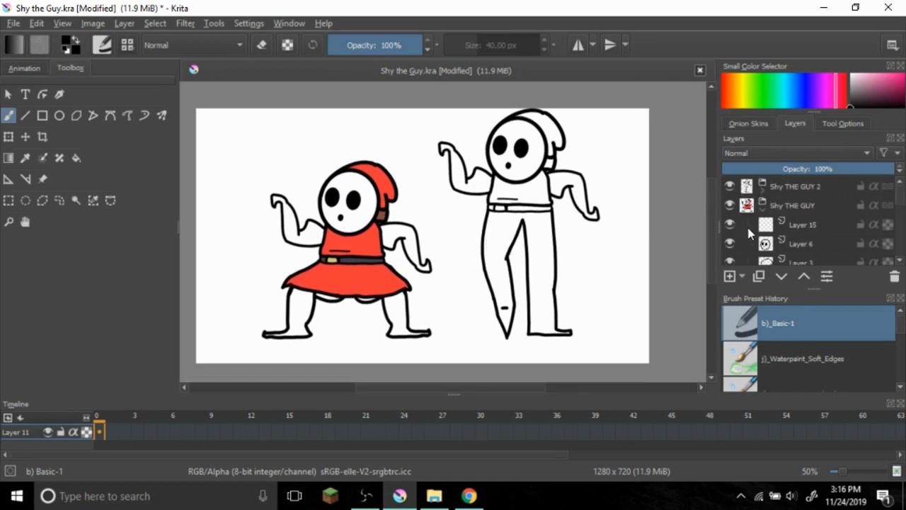
# Select Layer 15 and Layer 6 in the Shy THE GUY group, and toggle Layer 6's visibility off and back on
pyautogui.click(780, 222)
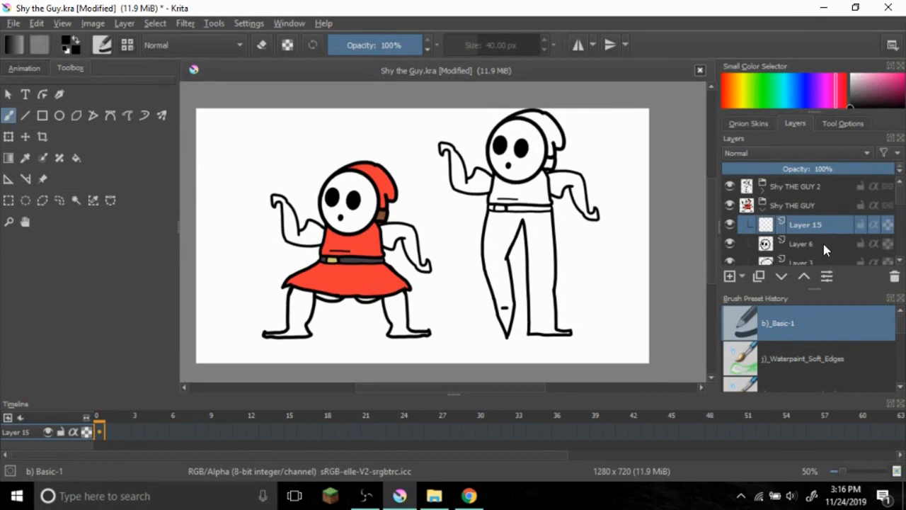
pyautogui.click(777, 250)
pyautogui.click(730, 242)
pyautogui.click(730, 243)
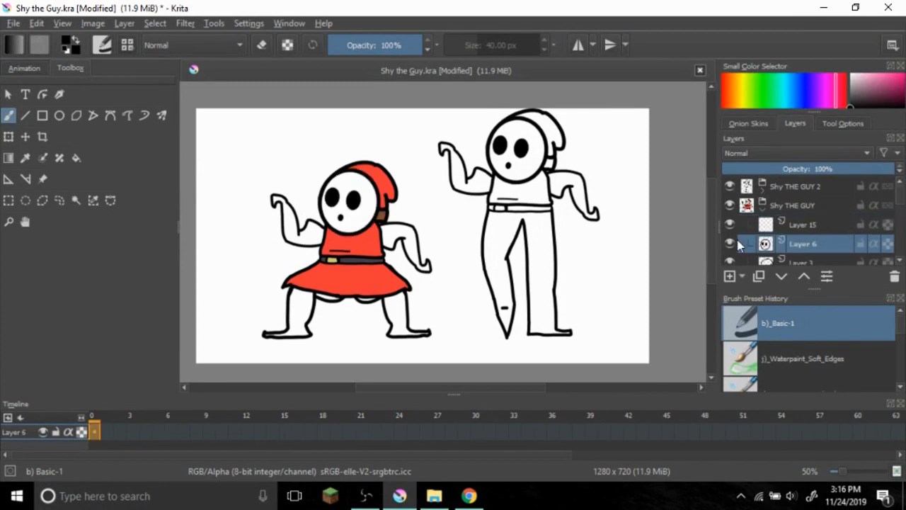
pyautogui.scroll(-1, 803, 241)
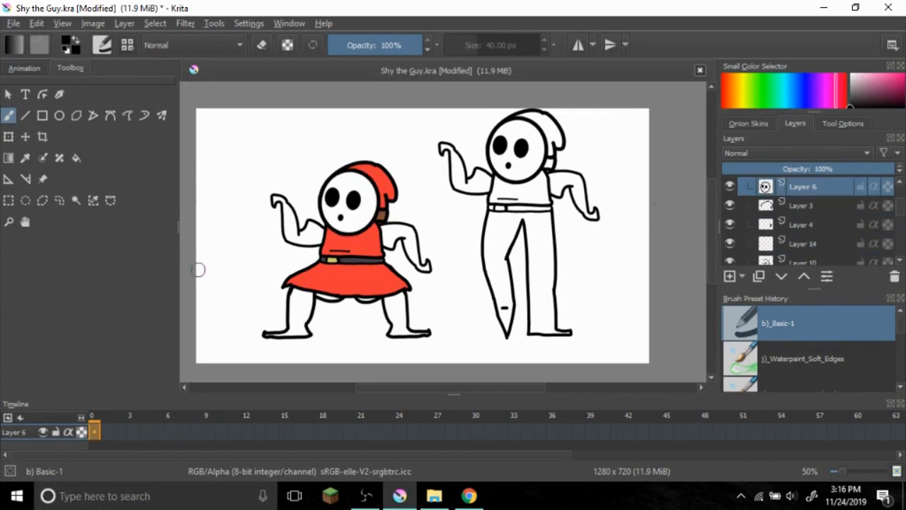
# Activate Transform on Layer 6 to inspect the bounds of the red character's face, and return to the brush
pyautogui.click(9, 137)
pyautogui.scroll(4, 461, 236)
pyautogui.moveTo(395, 166)
pyautogui.mouseDown()
pyautogui.moveTo(475, 189)
pyautogui.moveTo(464, 226)
pyautogui.mouseUp()
pyautogui.scroll(-3, 467, 269)
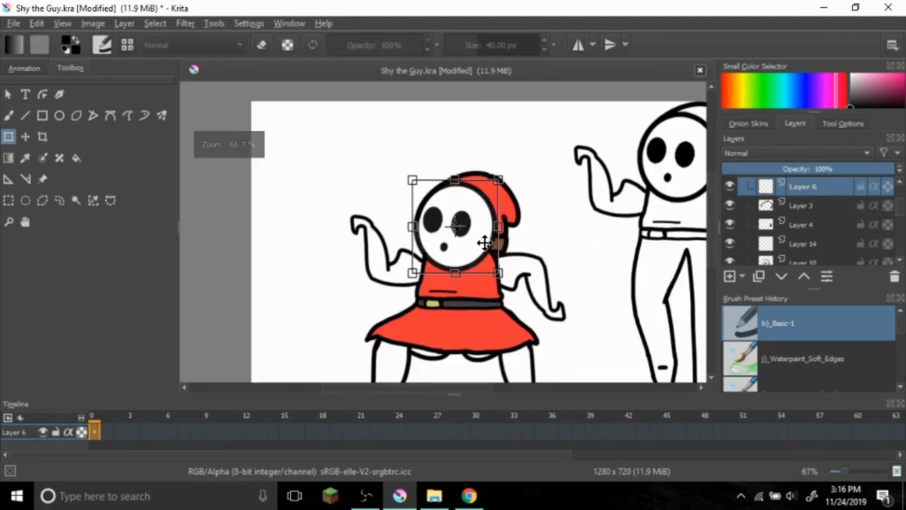
pyautogui.click(8, 115)
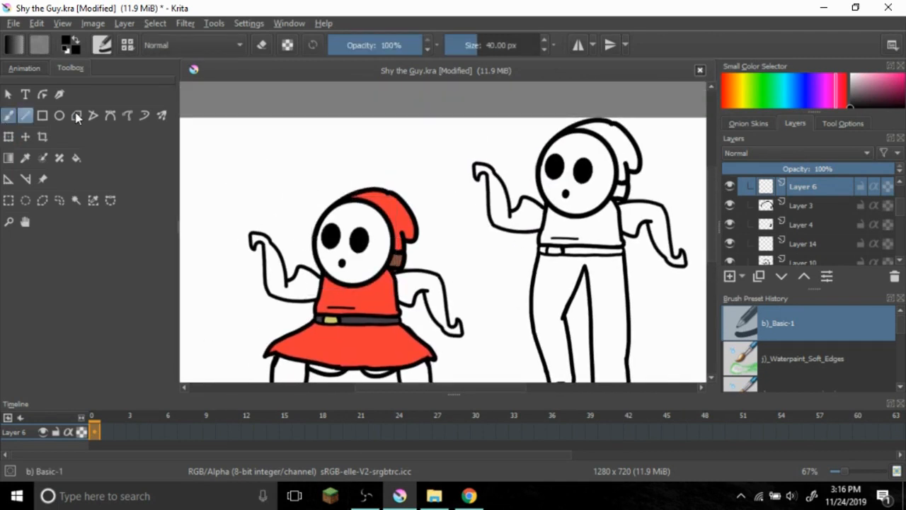
# Select the upper Layer 10 in the Shy THE GUY group and place a duplicate of it directly above
pyautogui.click(821, 204)
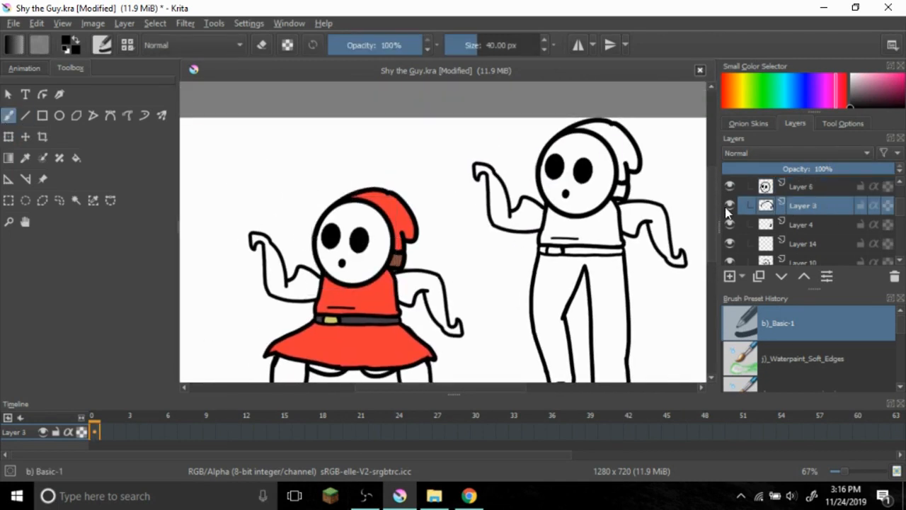
pyautogui.scroll(-1, 793, 220)
pyautogui.click(743, 208)
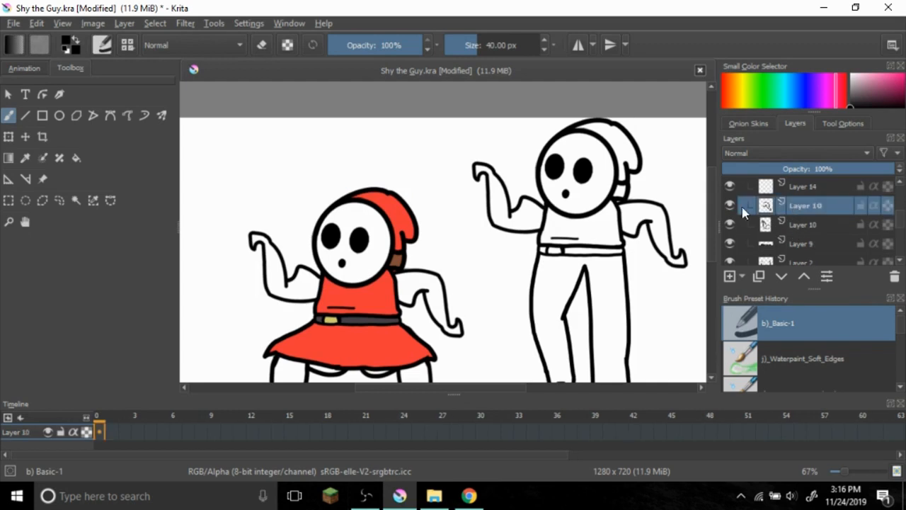
pyautogui.rightClick(803, 209)
pyautogui.click(704, 73)
pyautogui.rightClick(825, 214)
pyautogui.click(741, 93)
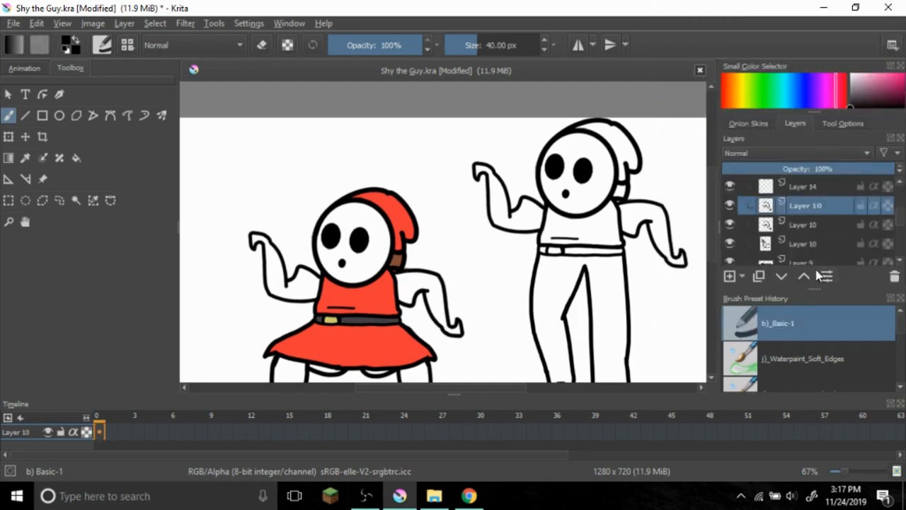
# Transform the duplicated Layer 10, mirroring and rotating the copied arm and moving it across to the other side of the red character
pyautogui.hotkey('ctrl', 't')
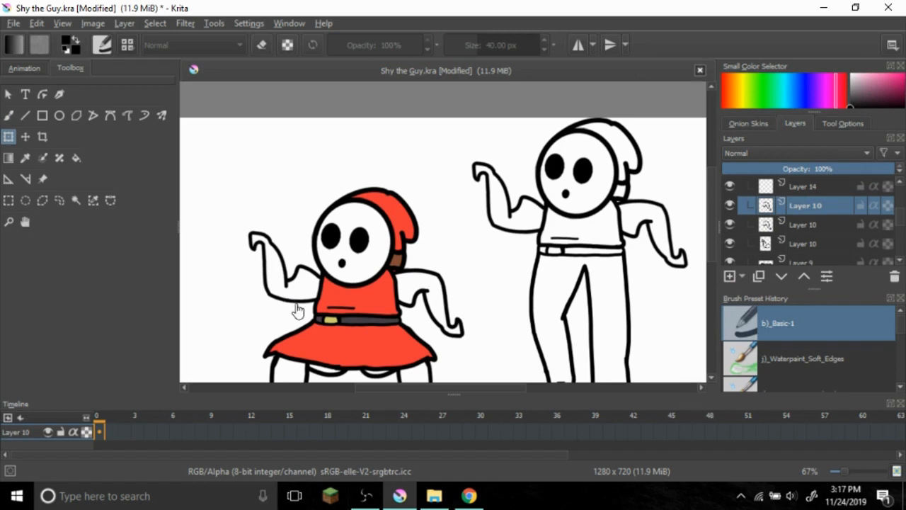
pyautogui.scroll(4, 296, 304)
pyautogui.click(315, 251)
pyautogui.scroll(-6, 311, 243)
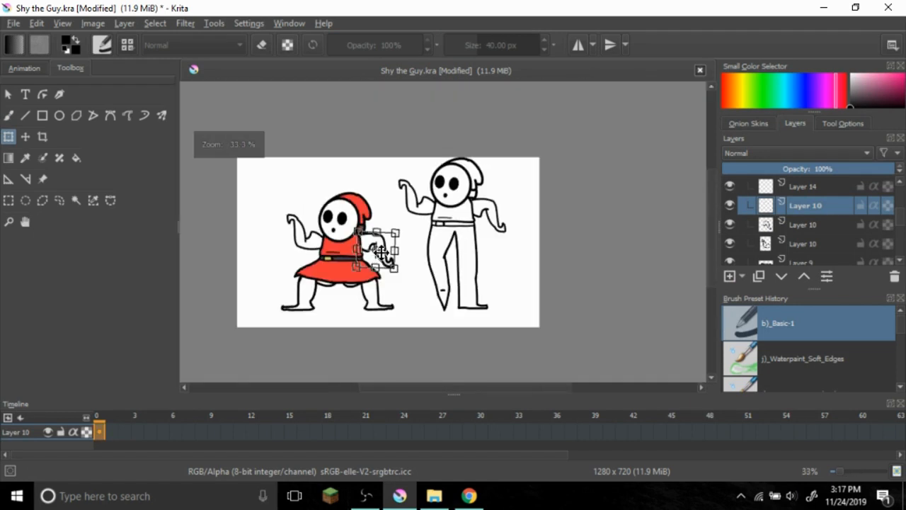
pyautogui.scroll(5, 381, 252)
pyautogui.moveTo(368, 219); pyautogui.dragTo(414, 244)
pyautogui.moveTo(485, 255); pyautogui.dragTo(680, 277)
pyautogui.moveTo(607, 252); pyautogui.dragTo(342, 229)
pyautogui.moveTo(323, 336); pyautogui.dragTo(353, 73)
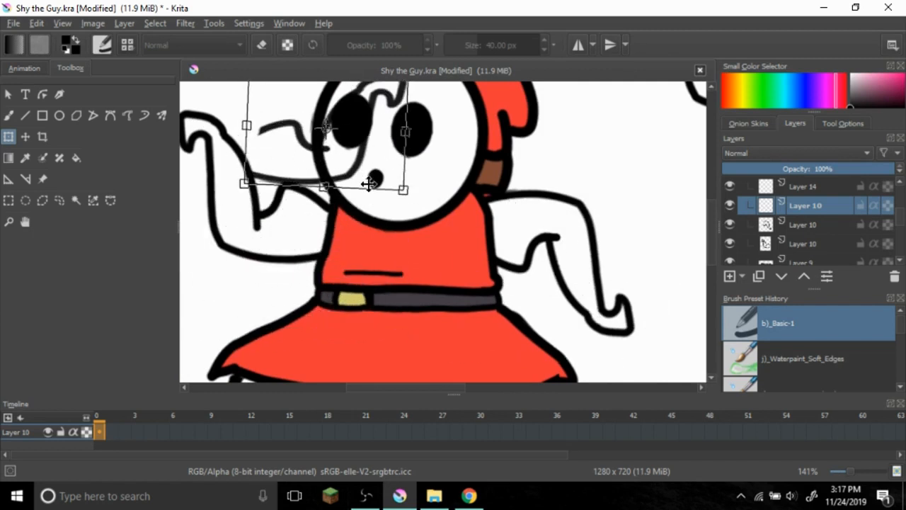
# Rotate, resize and move the mirrored arm copy so it lies over the character's opposite arm, and apply the transform
pyautogui.moveTo(370, 184); pyautogui.dragTo(441, 263)
pyautogui.moveTo(400, 149); pyautogui.dragTo(401, 108)
pyautogui.moveTo(478, 190); pyautogui.dragTo(182, 182)
pyautogui.moveTo(292, 232); pyautogui.dragTo(365, 322)
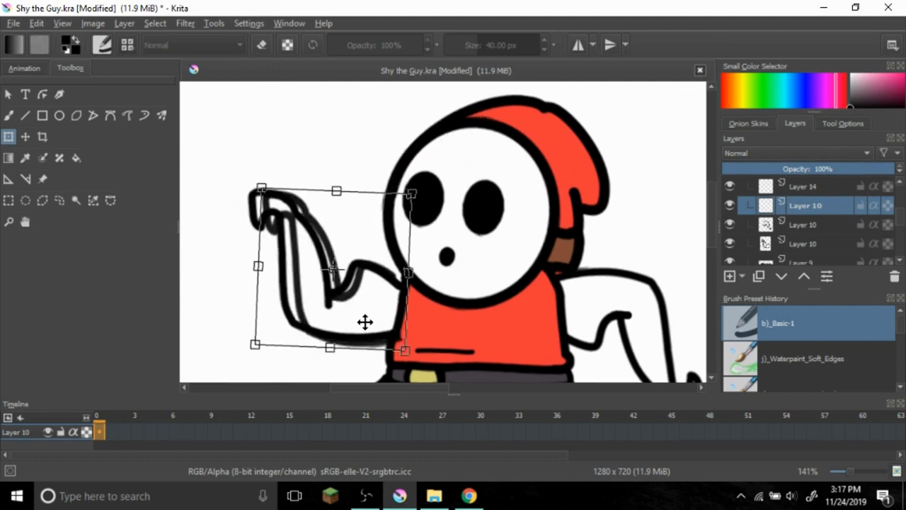
pyautogui.scroll(-3, 364, 322)
pyautogui.scroll(3, 310, 295)
pyautogui.moveTo(343, 260); pyautogui.dragTo(332, 260)
pyautogui.scroll(-3, 543, 272)
pyautogui.moveTo(277, 212); pyautogui.dragTo(376, 196)
pyautogui.moveTo(374, 237)
pyautogui.mouseDown()
pyautogui.moveTo(429, 206)
pyautogui.moveTo(406, 270)
pyautogui.moveTo(376, 235)
pyautogui.mouseUp()
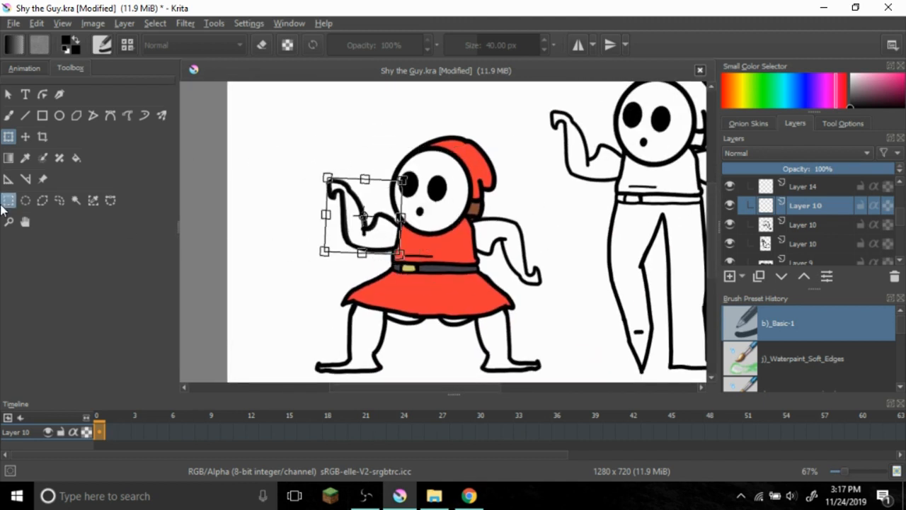
pyautogui.click(8, 116)
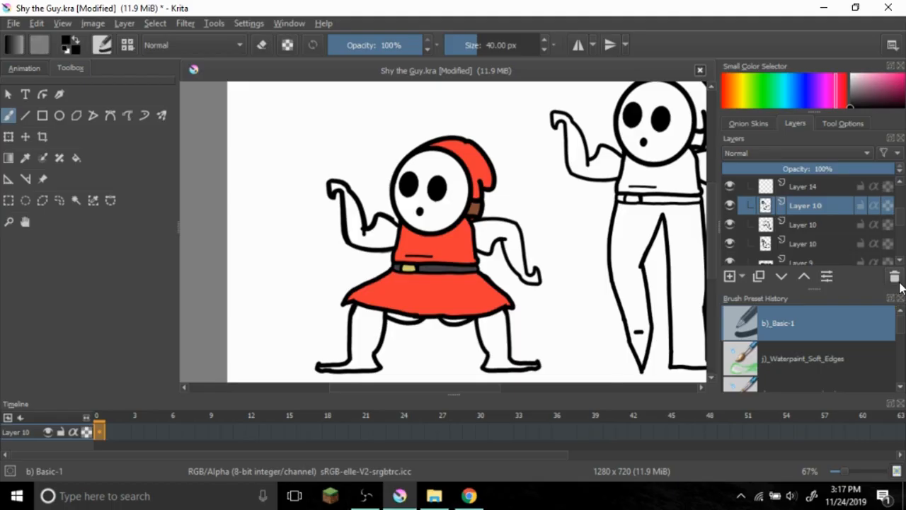
# Delete the transformed duplicate of Layer 10 and view both characters on the canvas
pyautogui.click(899, 282)
pyautogui.moveTo(557, 291); pyautogui.dragTo(509, 264)
pyautogui.scroll(-2, 509, 264)
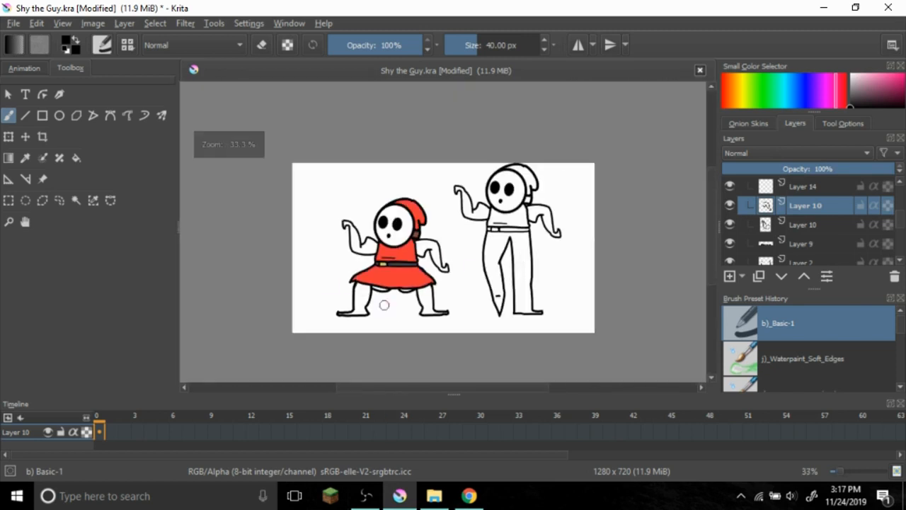
pyautogui.scroll(3, 451, 260)
pyautogui.scroll(-1, 362, 259)
pyautogui.moveTo(363, 252)
pyautogui.mouseDown()
pyautogui.moveTo(347, 294)
pyautogui.moveTo(438, 280)
pyautogui.mouseUp()
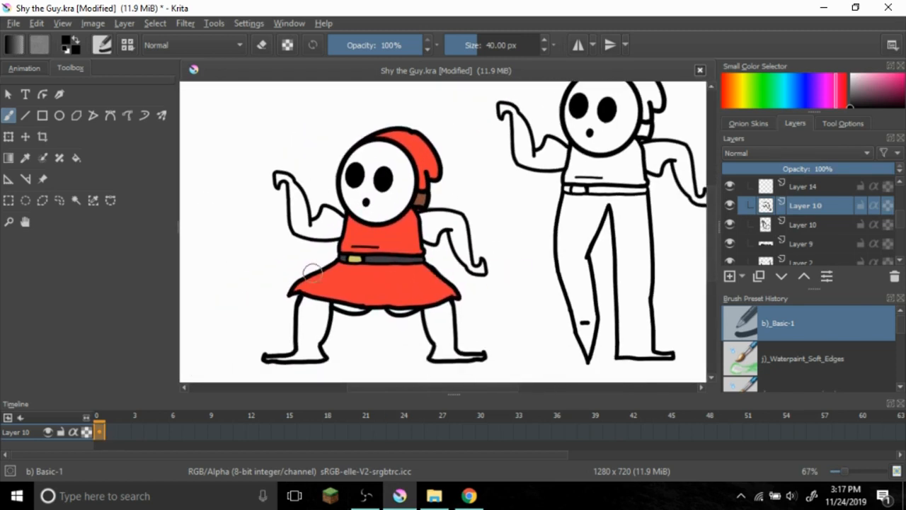
pyautogui.moveTo(462, 246); pyautogui.dragTo(281, 261)
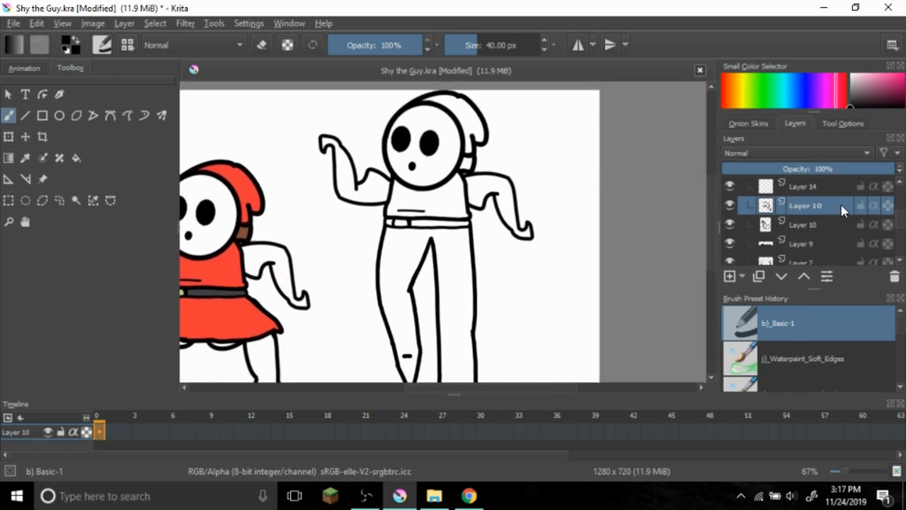
# Collapse the Shy THE GUY group, select the Shy THE GUY 2 group and look through its available layer commands
pyautogui.scroll(5, 843, 211)
pyautogui.click(764, 211)
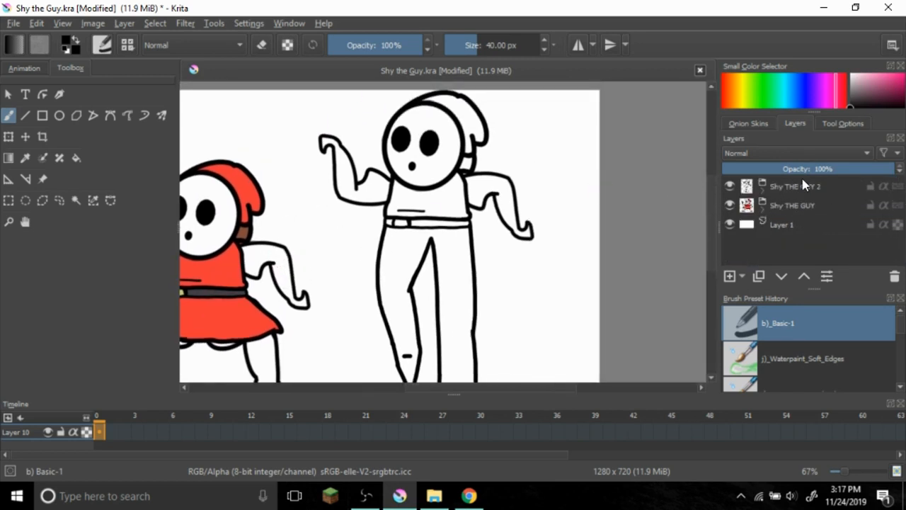
pyautogui.rightClick(774, 185)
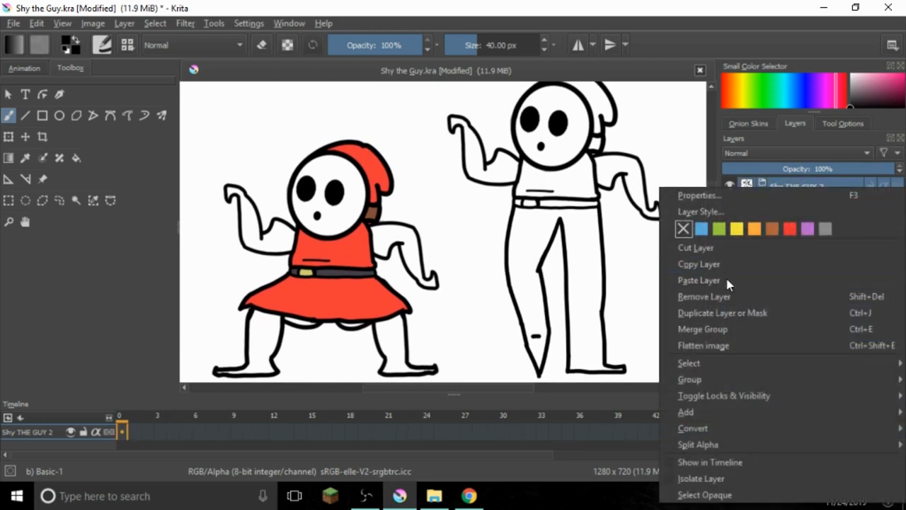
pyautogui.click(478, 308)
pyautogui.moveTo(575, 172); pyautogui.dragTo(482, 157)
pyautogui.scroll(-2, 423, 375)
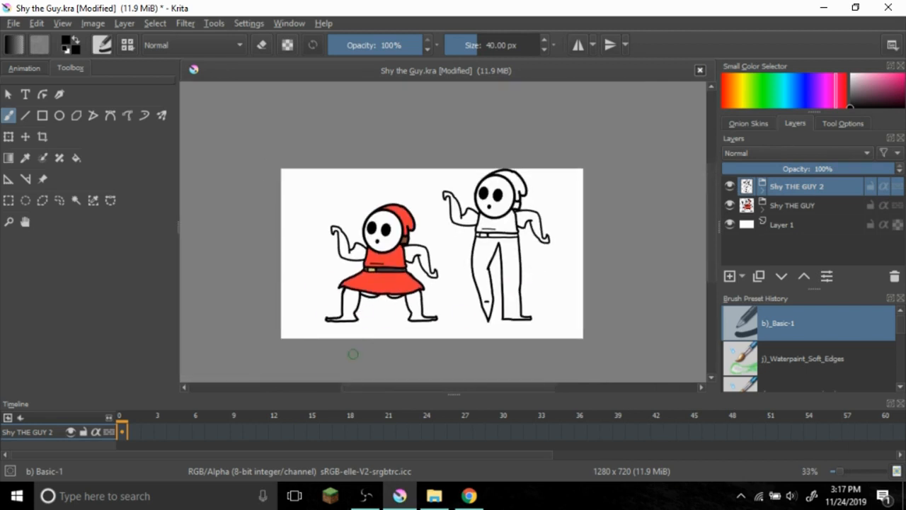